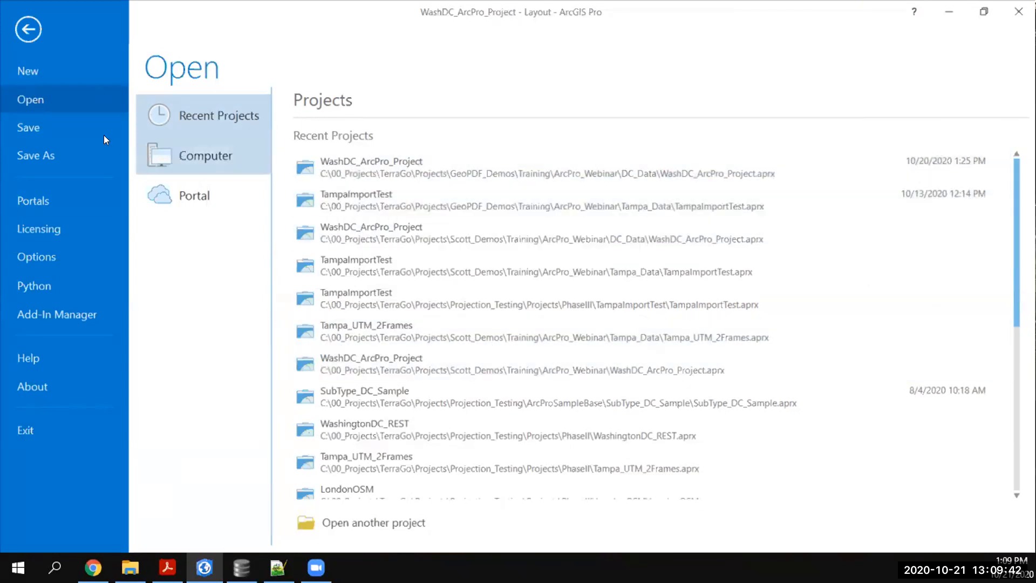
- Enable the external extension GeoPDF Publisher for ArcGIS Pro in the project's licensing settings and return to the layout
click(17, 30)
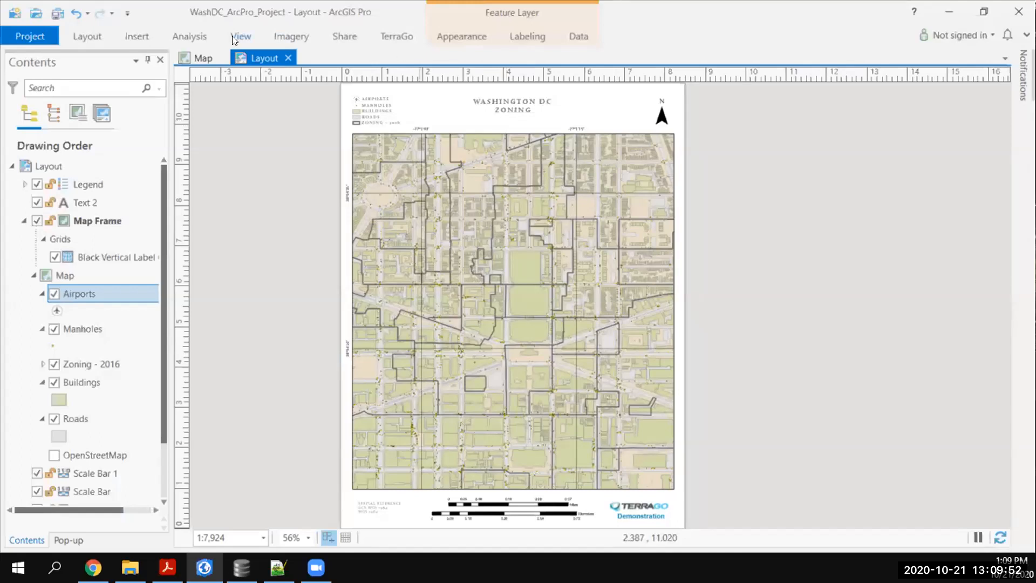
click(399, 38)
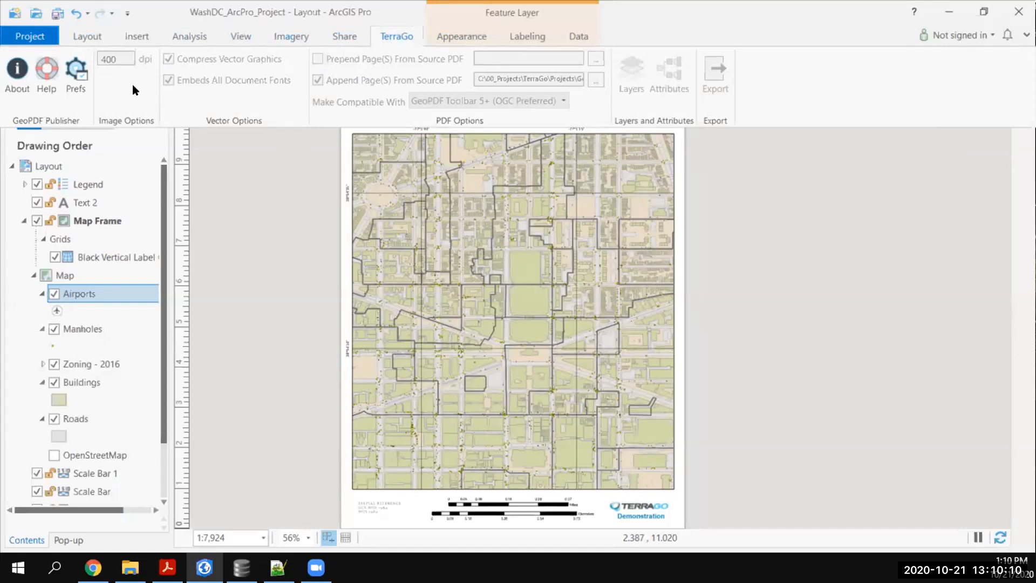
click(38, 32)
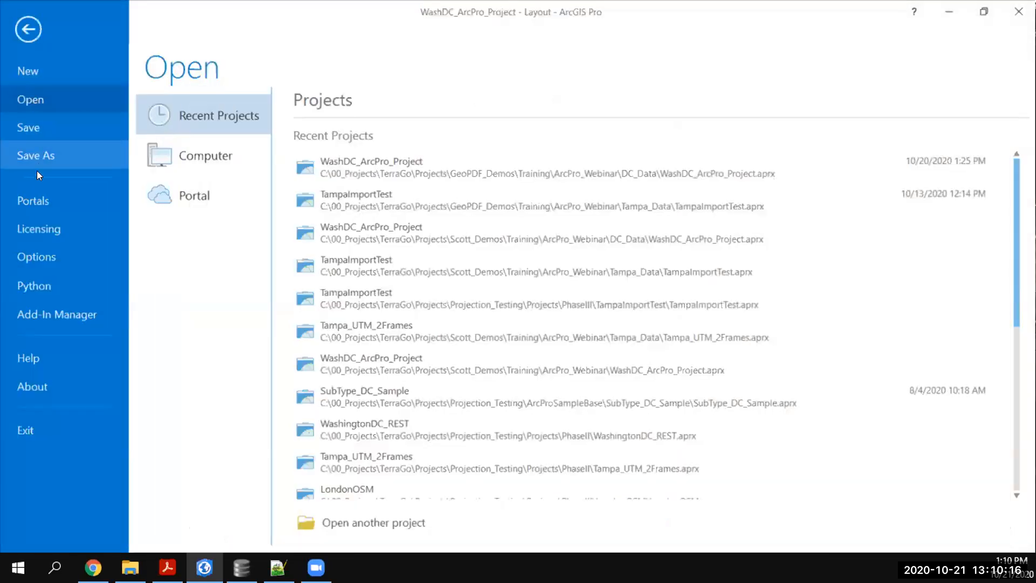
click(40, 231)
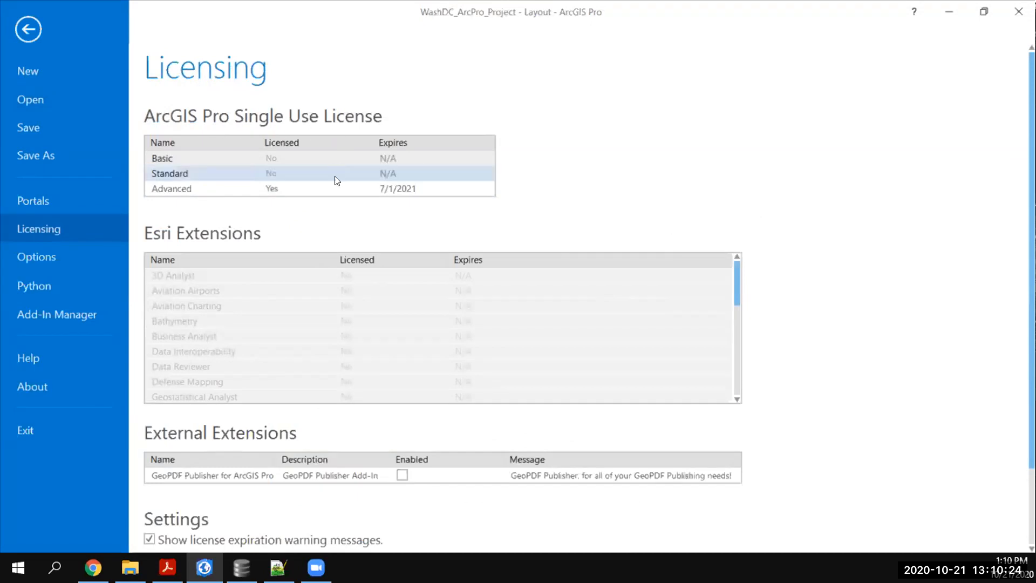
scroll(343, 250, down, 2)
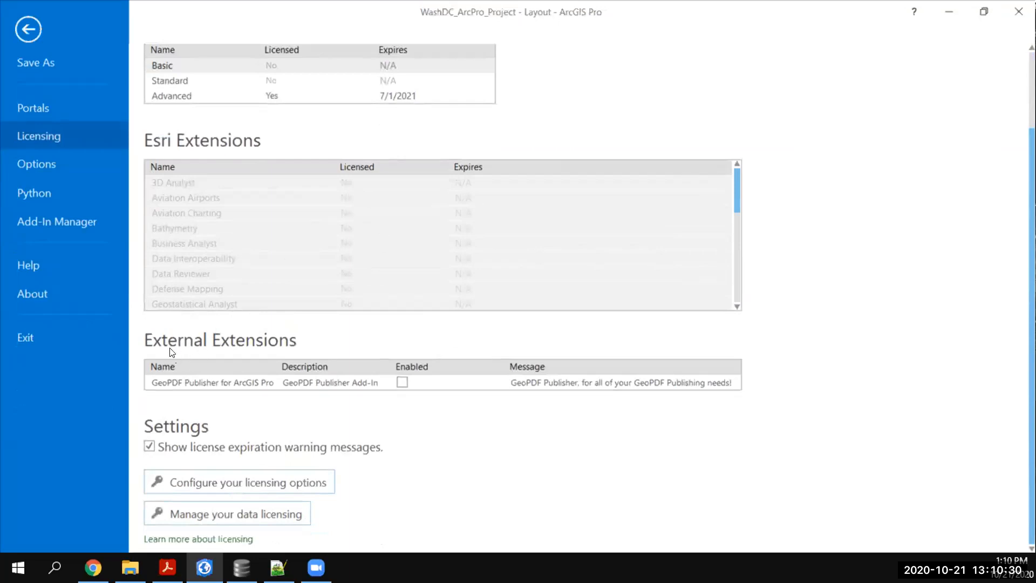
click(402, 382)
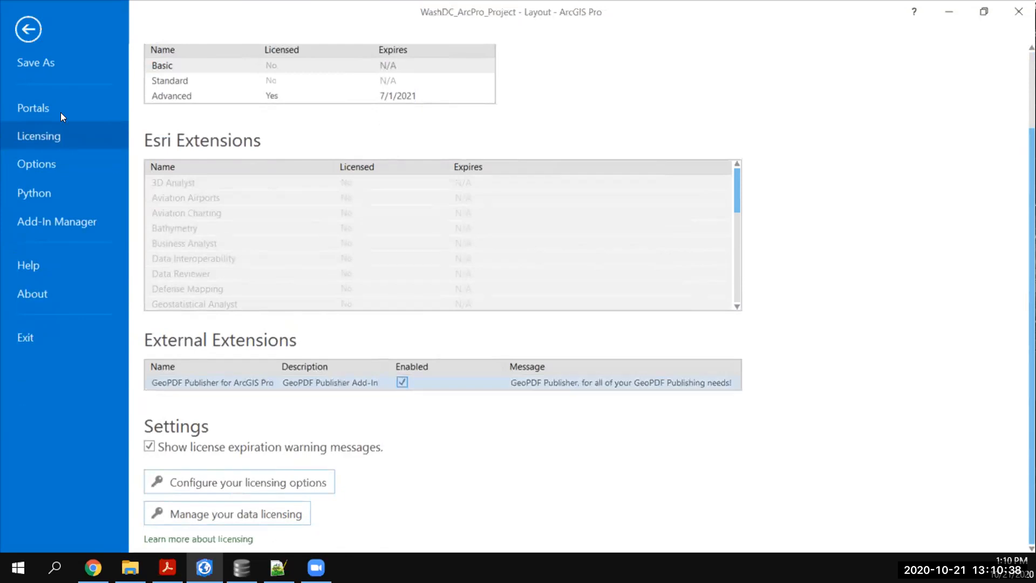
click(20, 31)
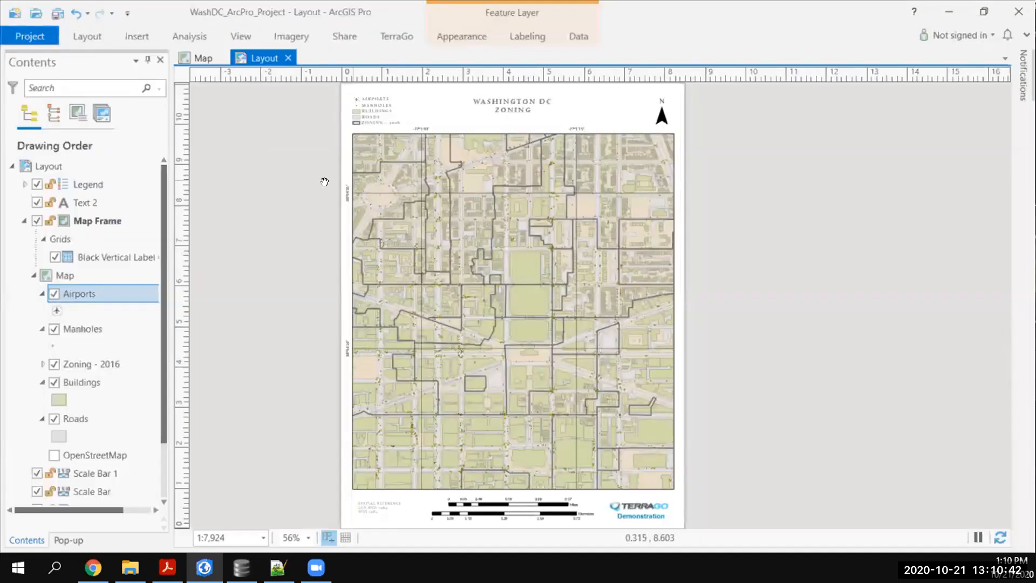
- Check the version and licence information of the GeoPDF Publisher add-in
click(399, 35)
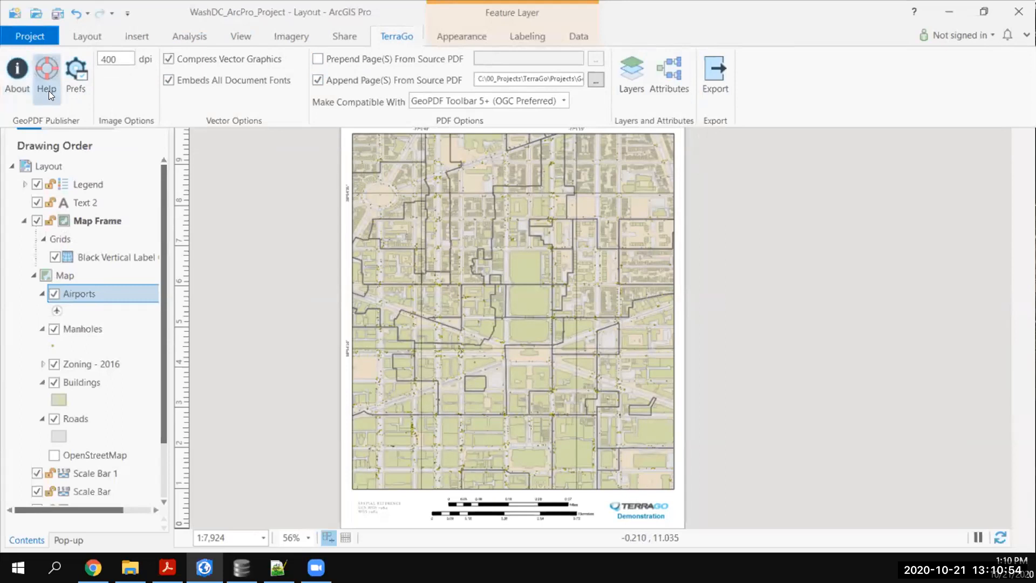
click(18, 92)
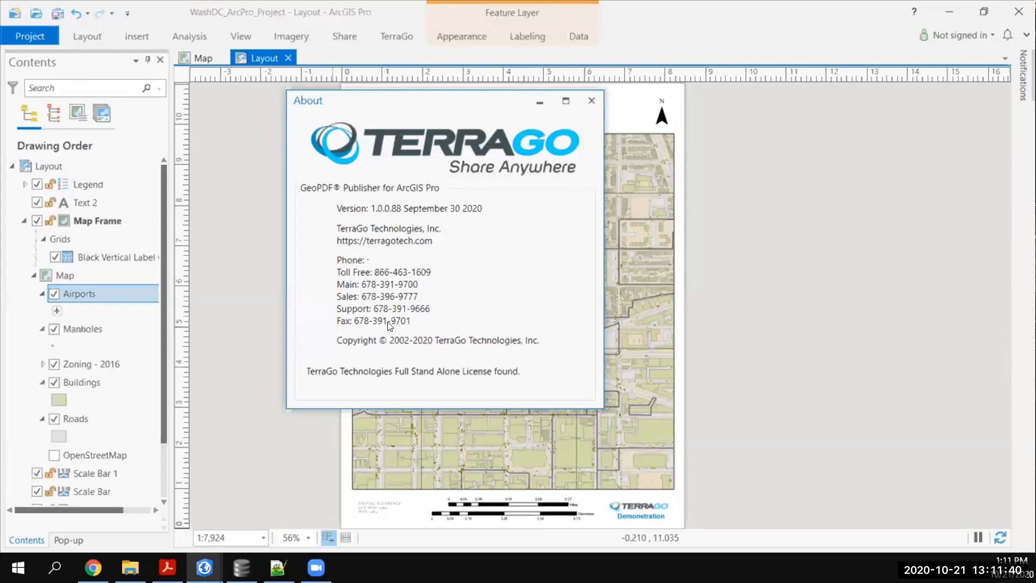
click(589, 102)
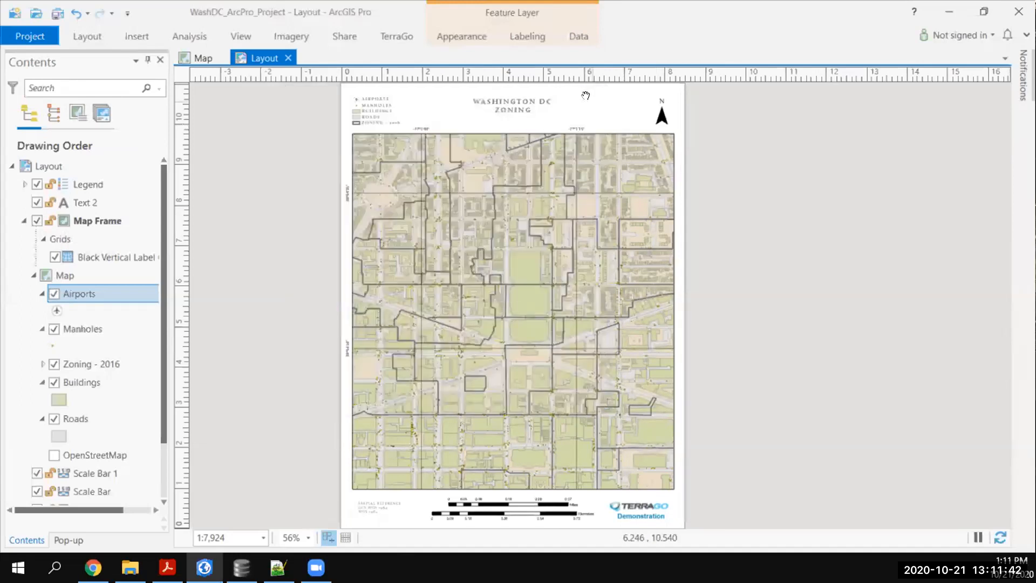
- Open the GeoPDF Publisher online help, look over its topic list, and return to the layout
click(381, 36)
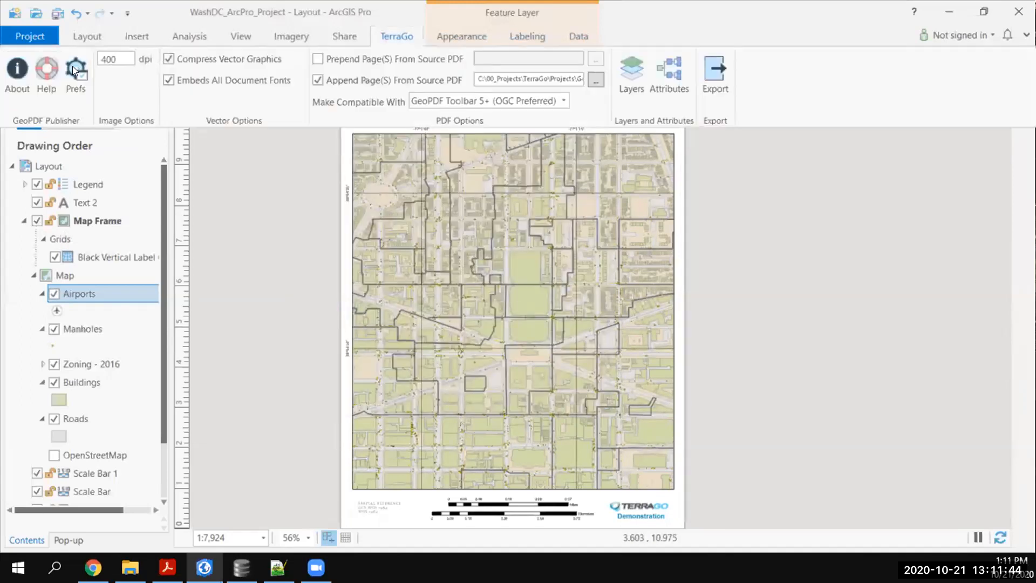
click(42, 77)
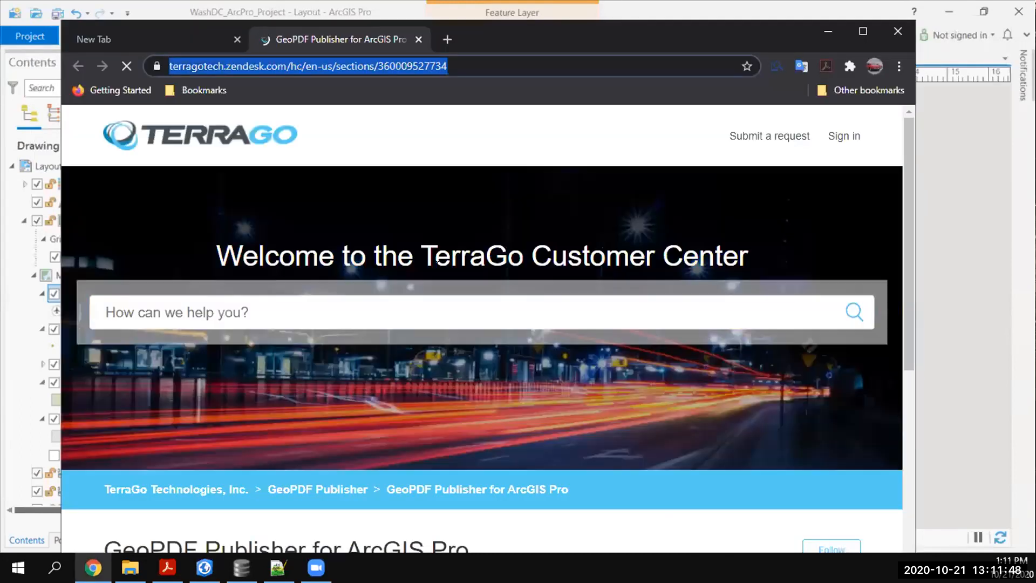
scroll(583, 400, down, 6)
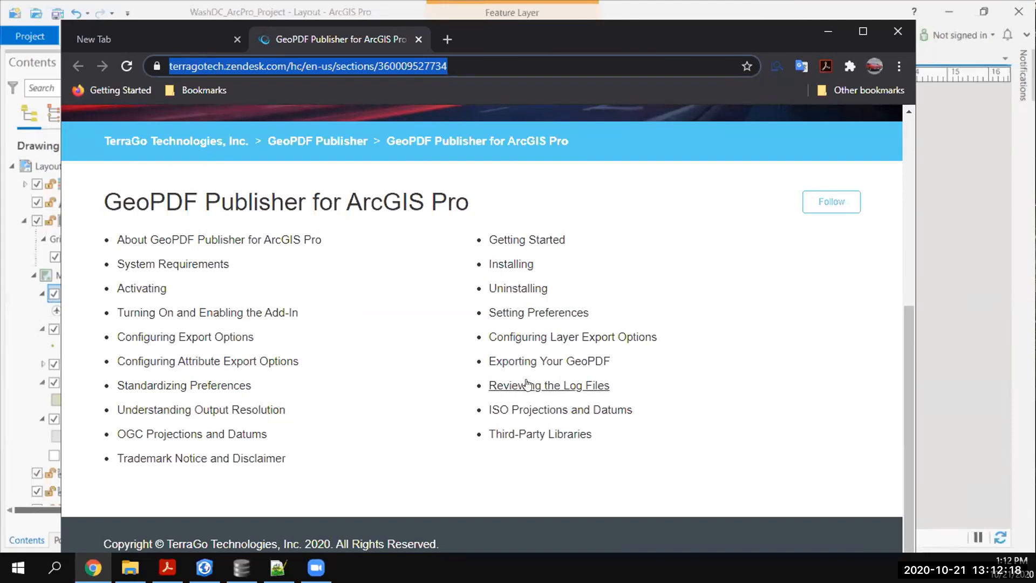
scroll(502, 429, up, 1)
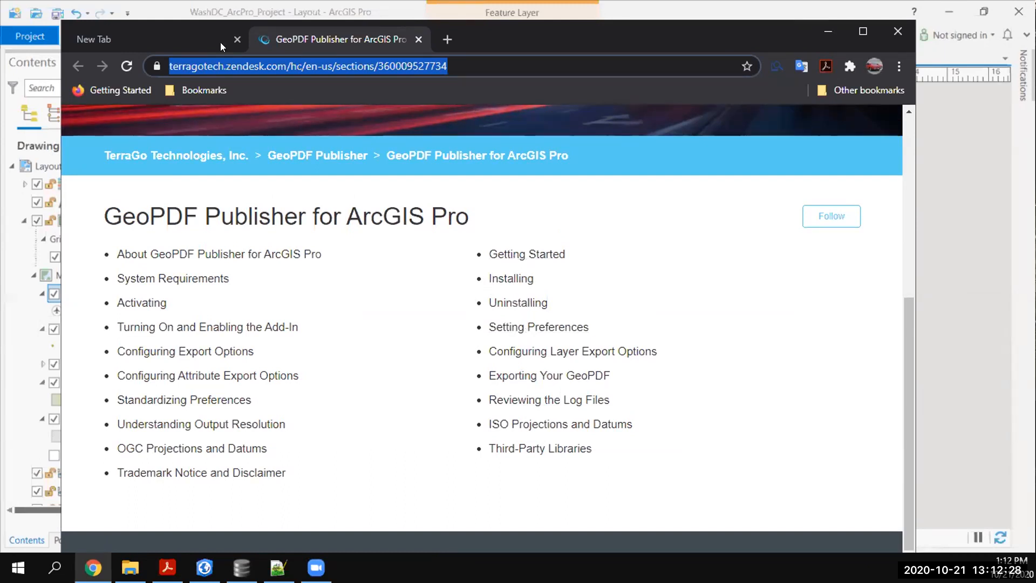
click(828, 30)
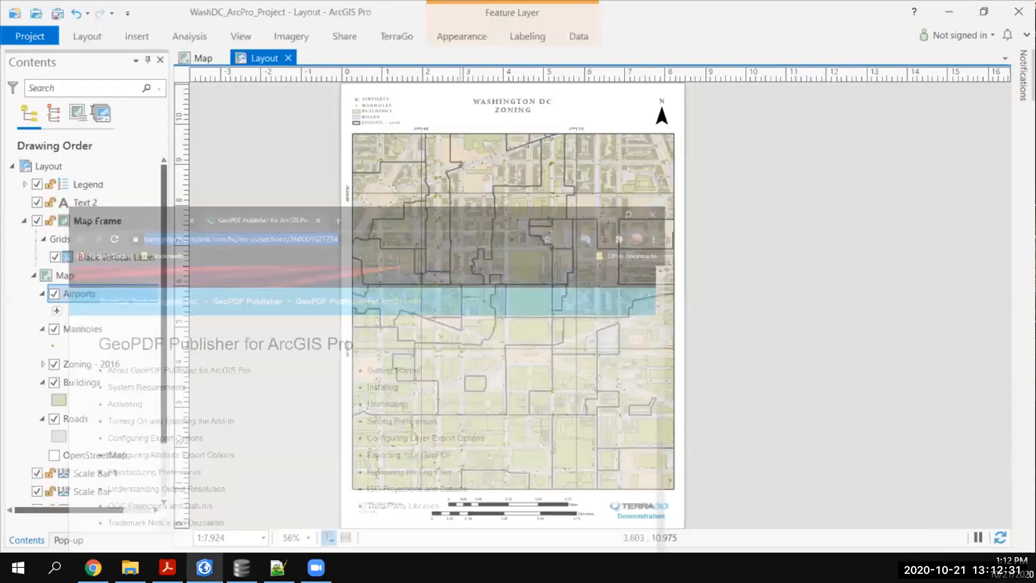
- Review the GeoPDF Publisher default export preferences for map, image and vector options, and accept them
click(397, 37)
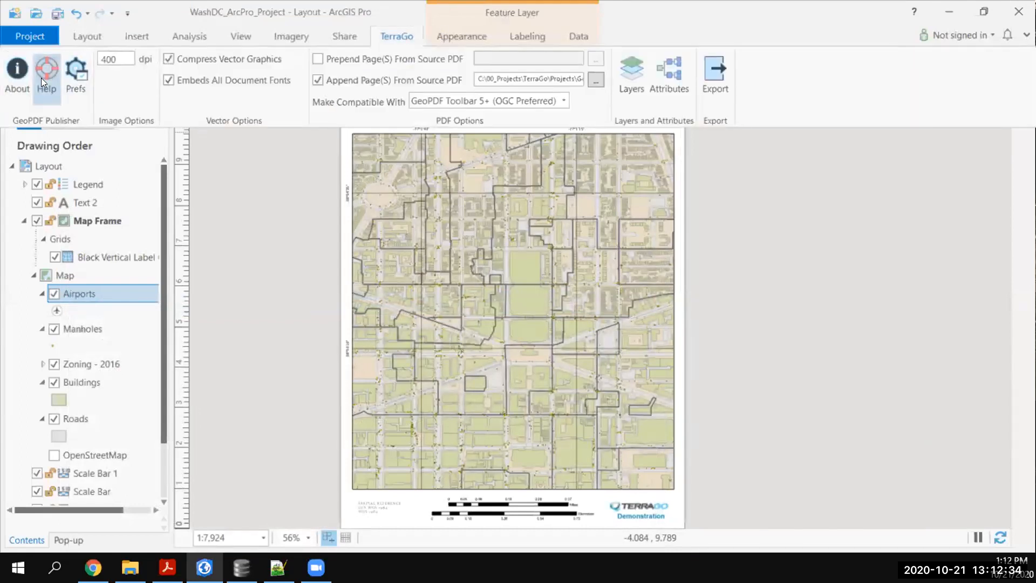
click(75, 89)
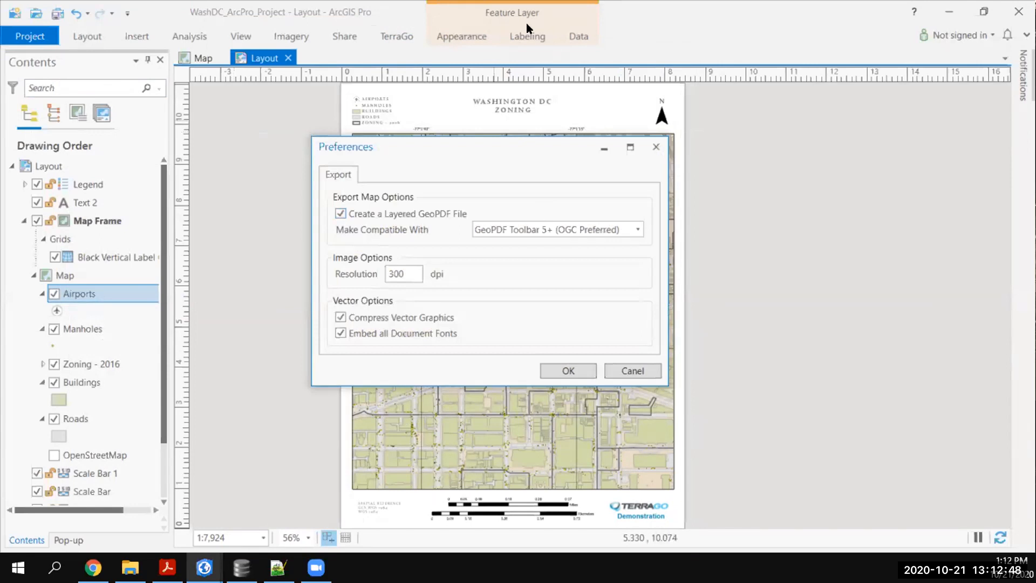
click(398, 36)
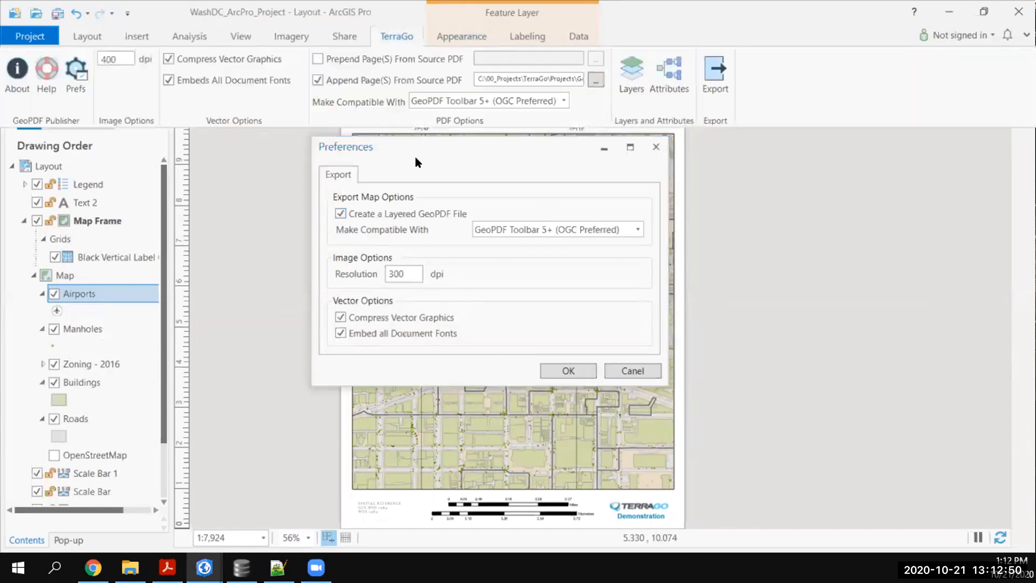
drag(415, 157, 421, 176)
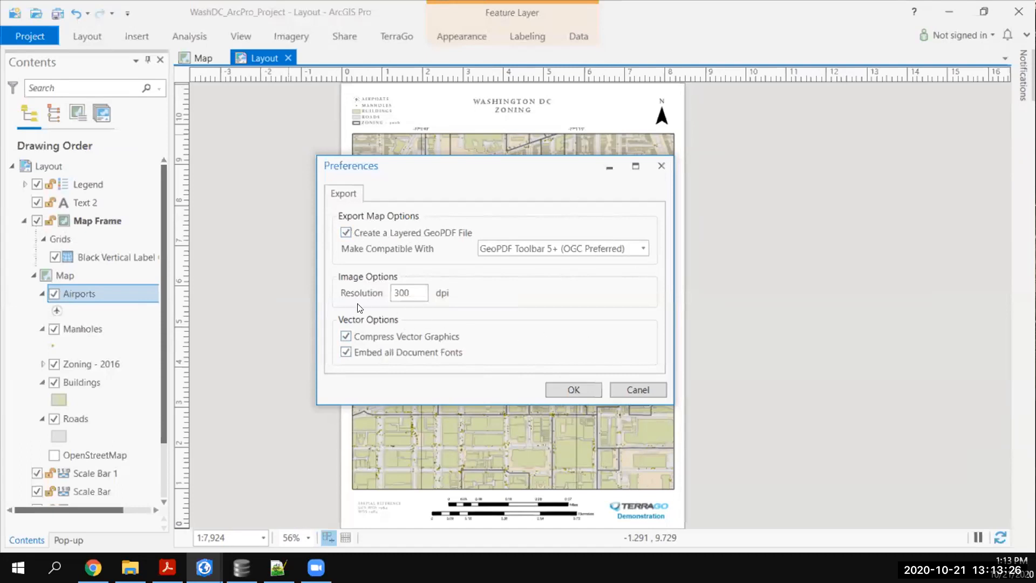
click(574, 389)
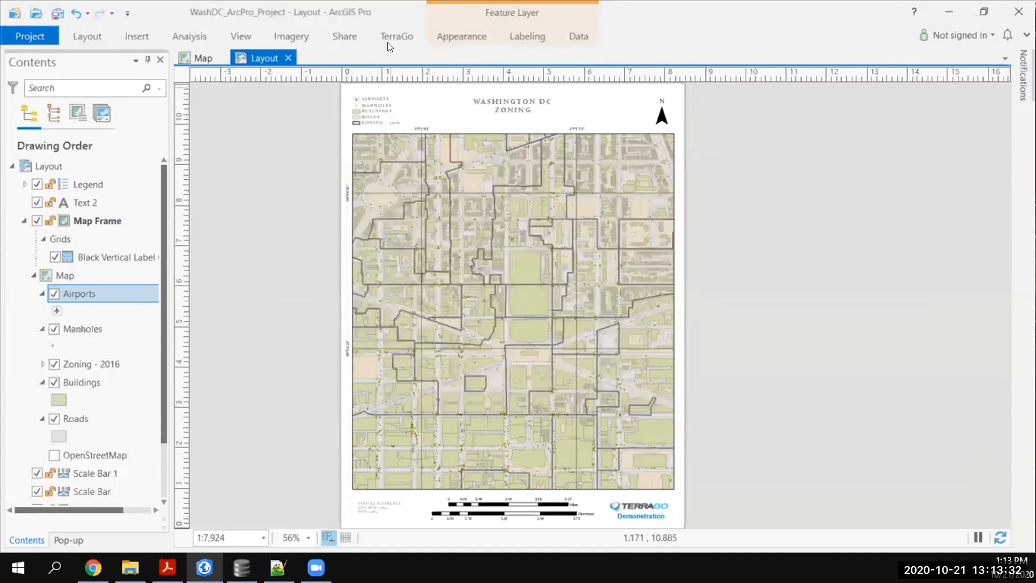
- Choose GeoPDF Publisher for ArcGIS Pro - Help.pdf from the DC_Data folder as the source PDF for appended pages
click(391, 38)
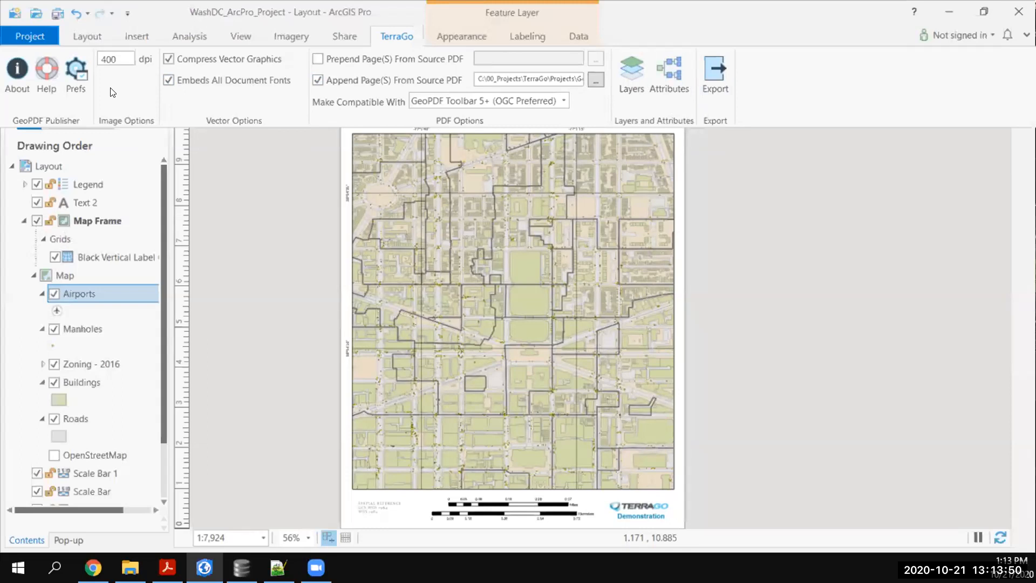
double_click(114, 62)
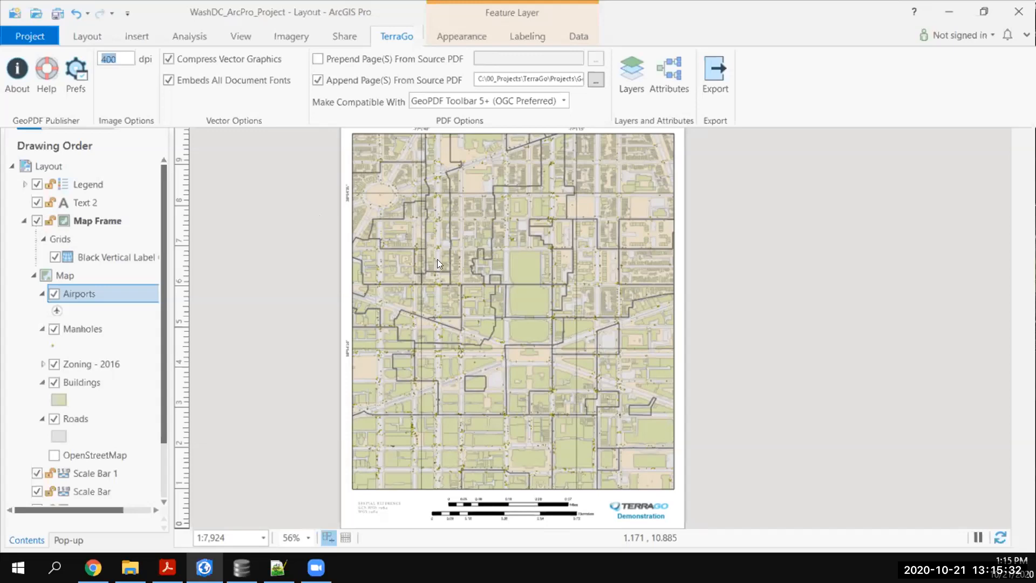
click(594, 80)
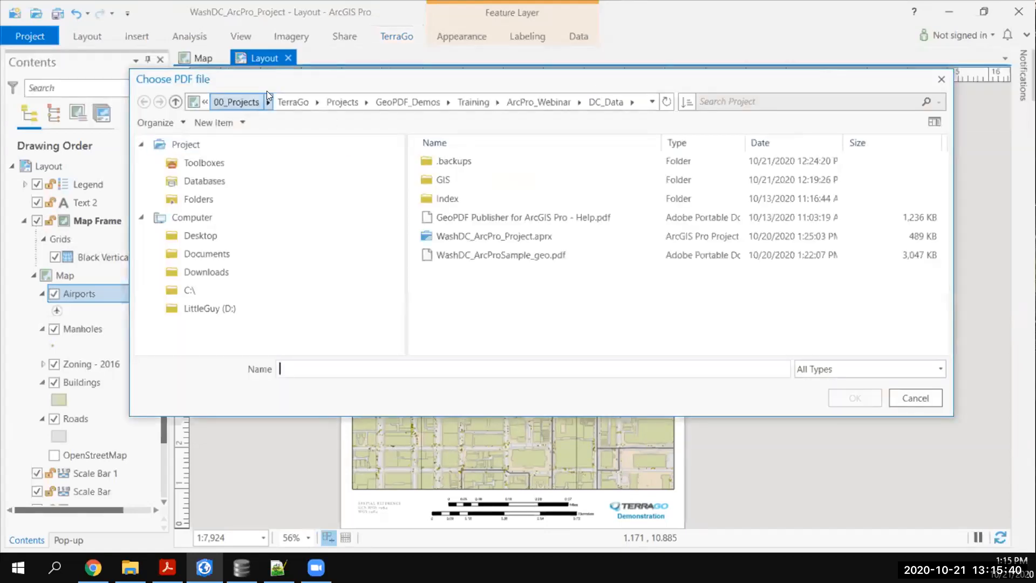
drag(294, 89, 290, 133)
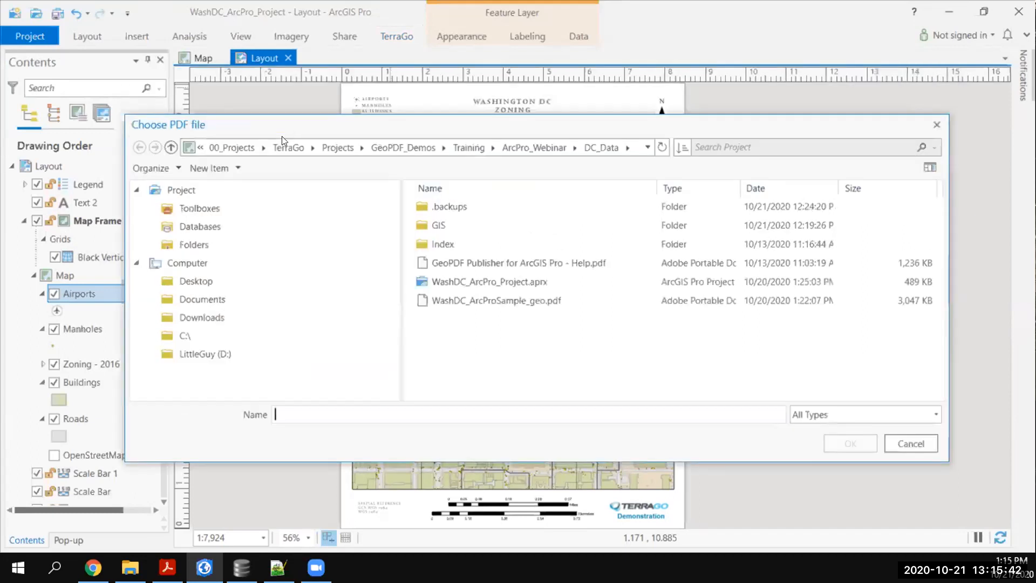
click(487, 268)
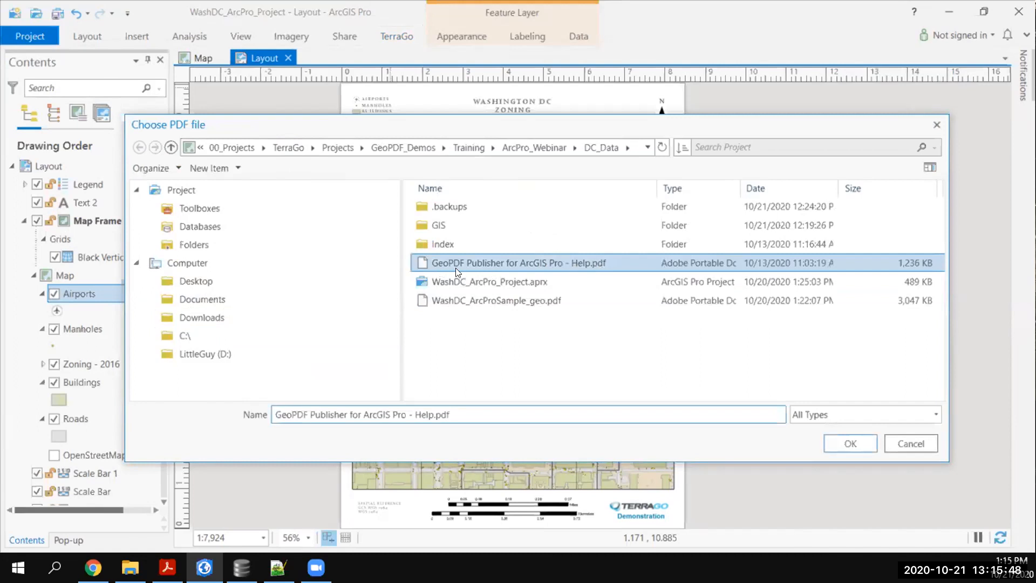
click(851, 441)
- Set the exported PDF's compatibility to GeoPDF Toolbar 5+ (OGC Preferred)
click(390, 39)
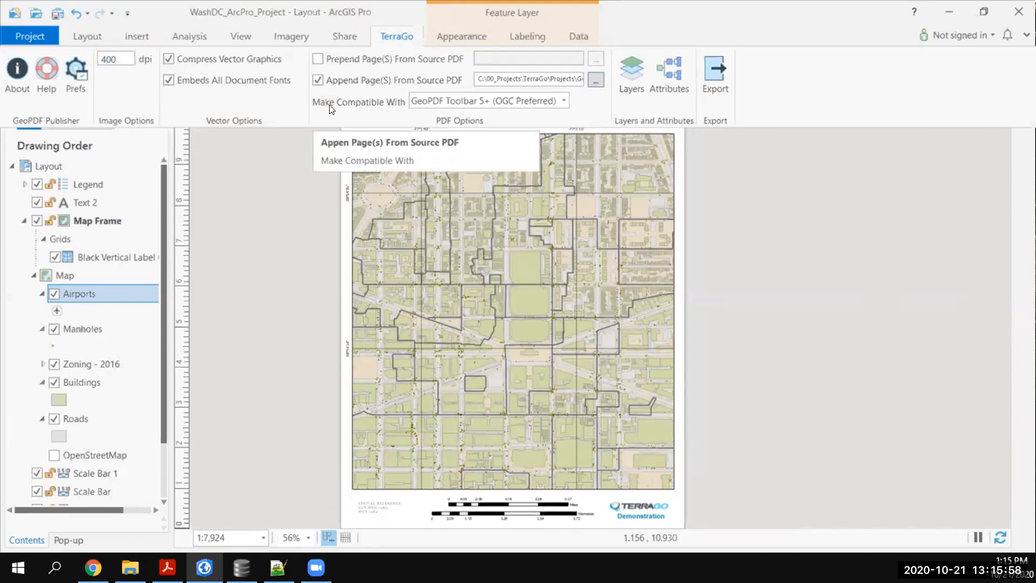
click(529, 101)
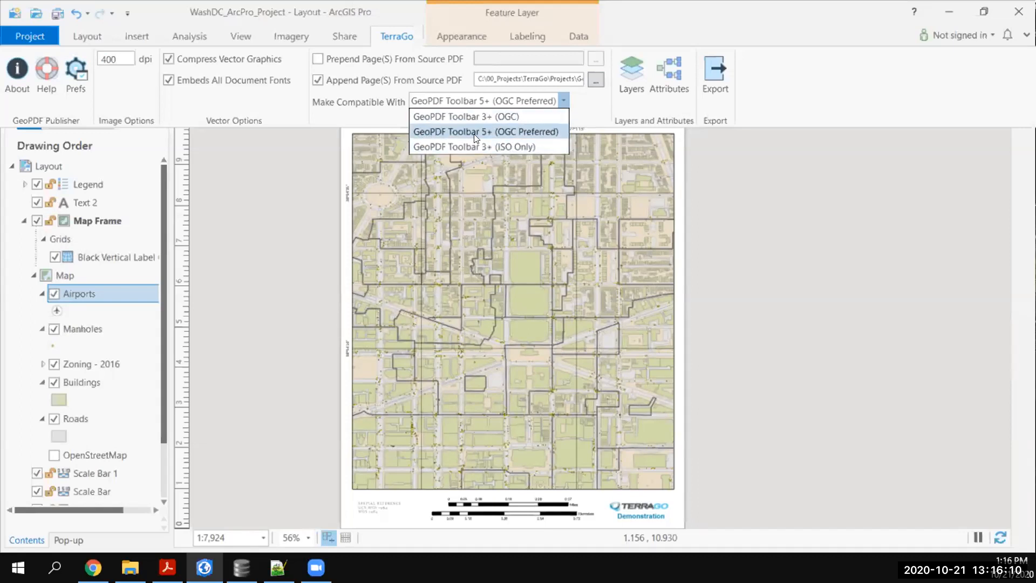
click(550, 137)
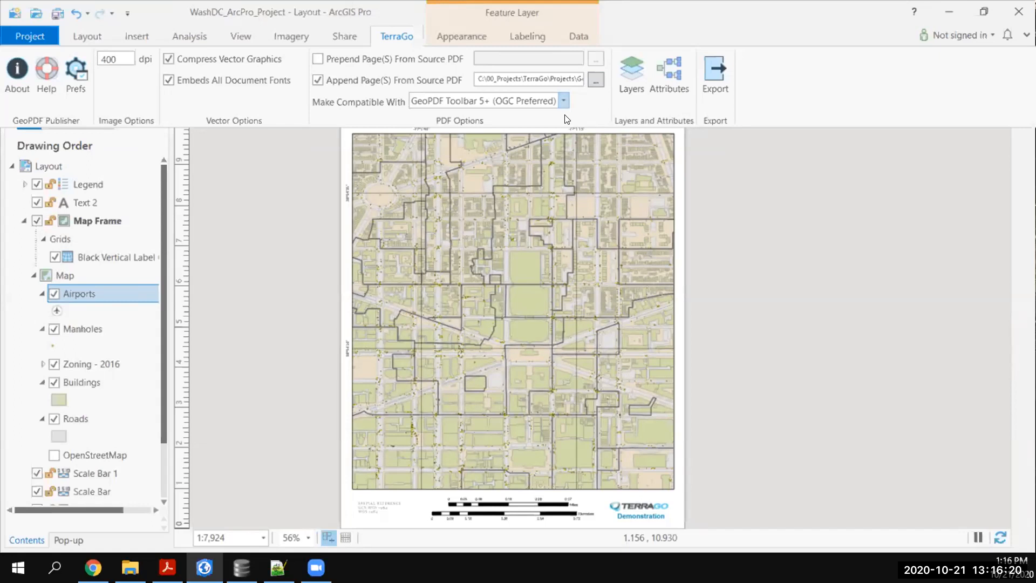
- Auto-populate the GeoPDF layer tree in the export configuration and remove the Surrounds group from it
click(627, 99)
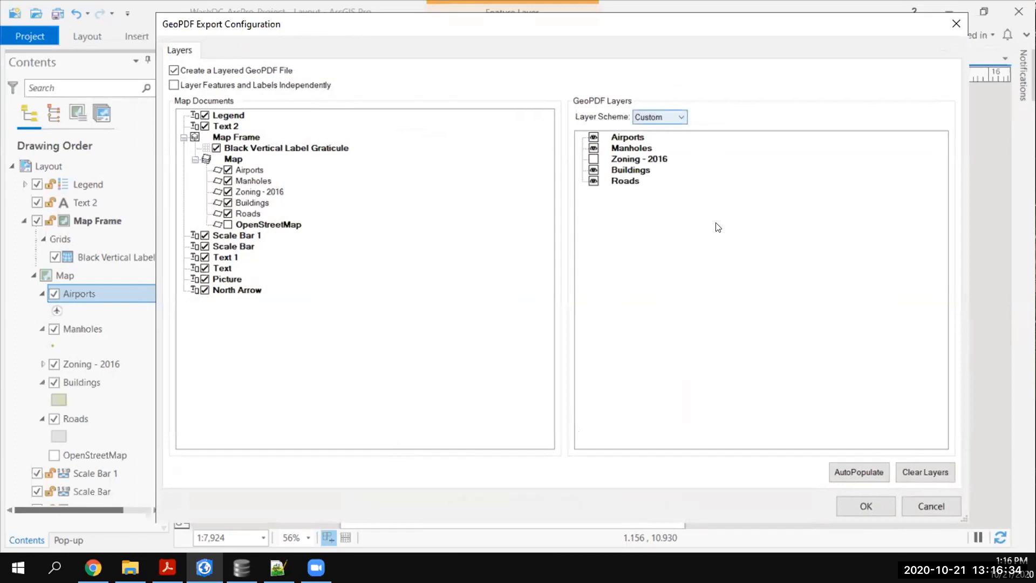
click(845, 471)
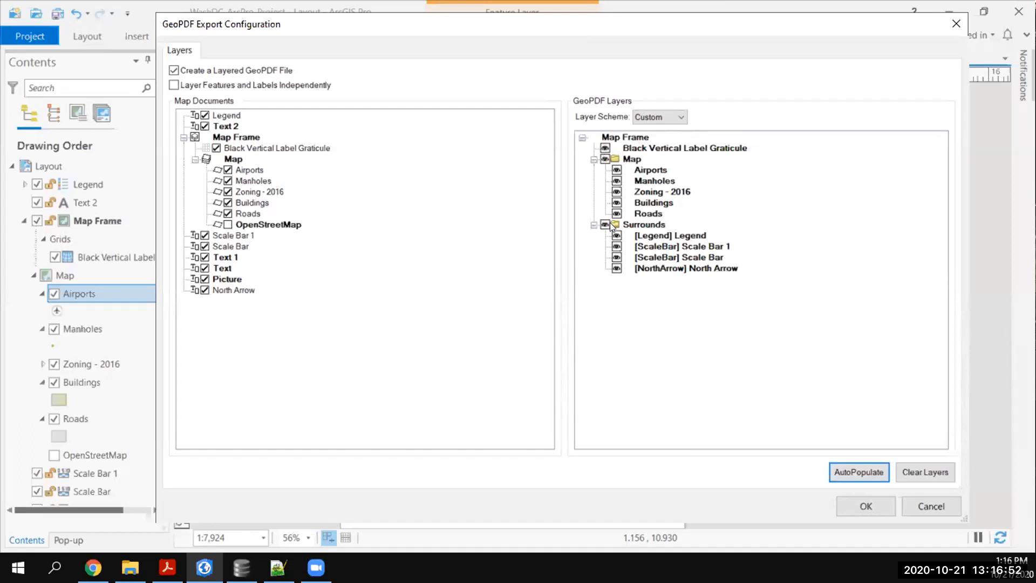
click(637, 224)
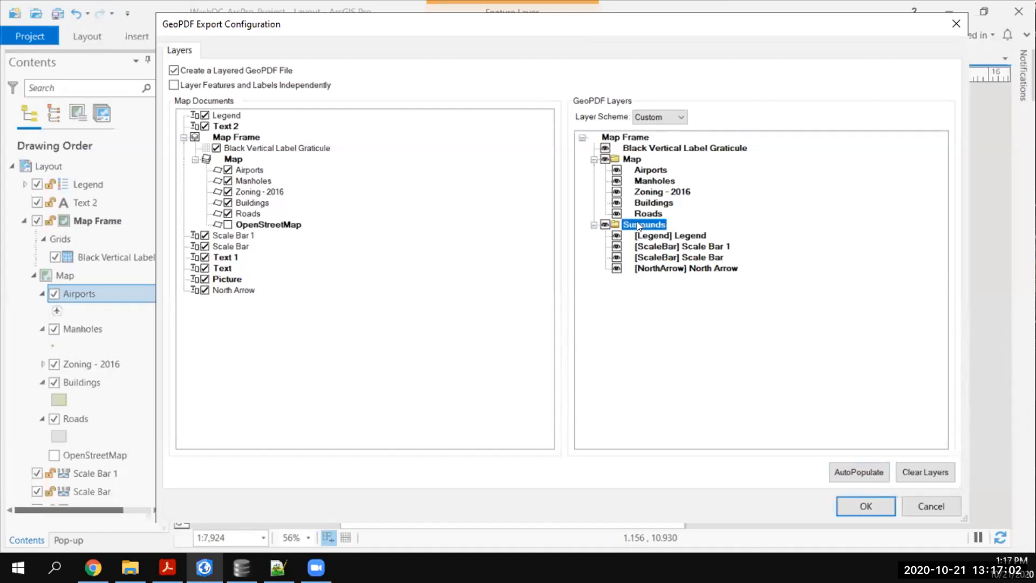
right_click(637, 224)
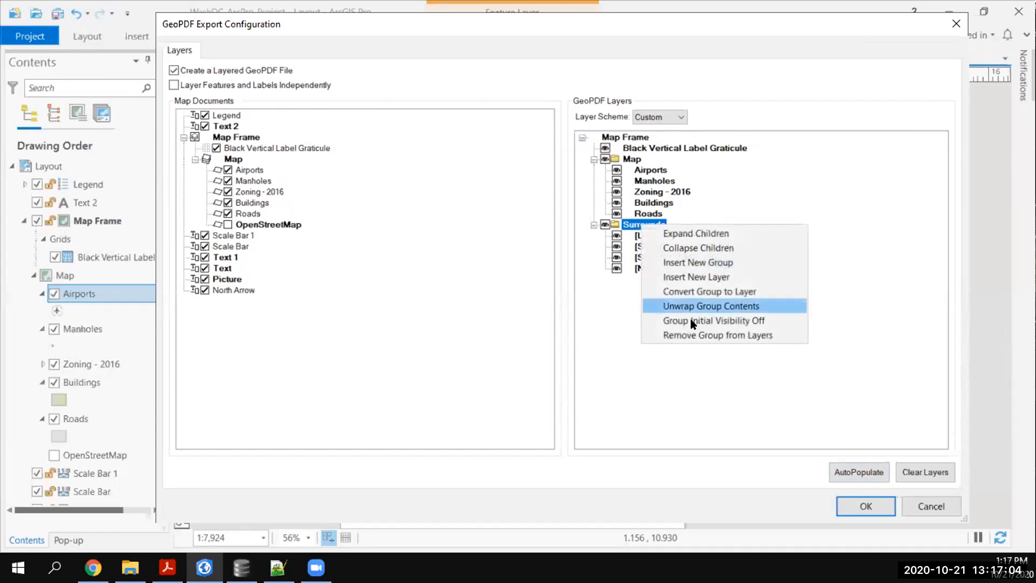
click(686, 335)
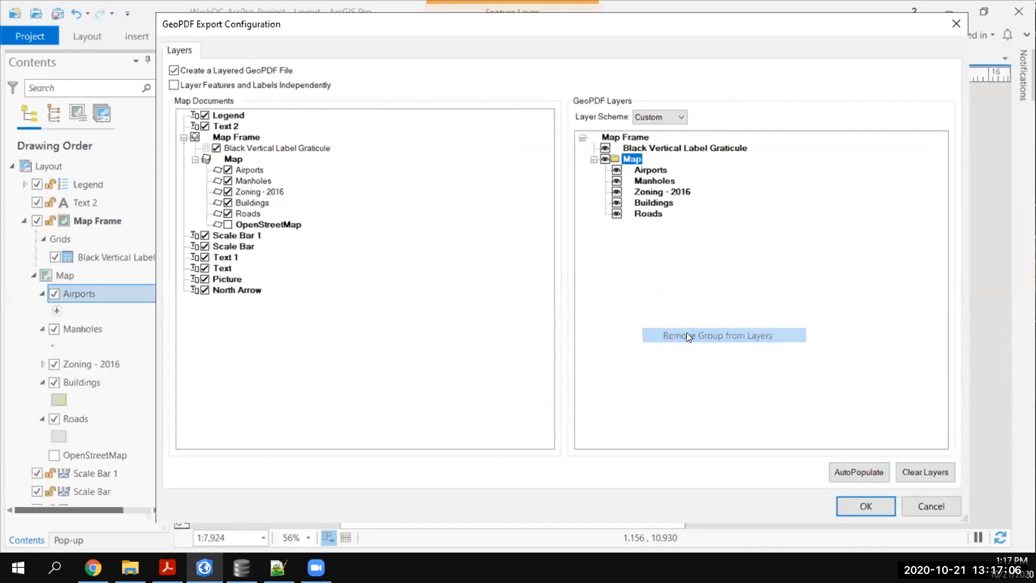
- Remove the Black Vertical Label Graticule layer from the GeoPDF layer tree
click(632, 149)
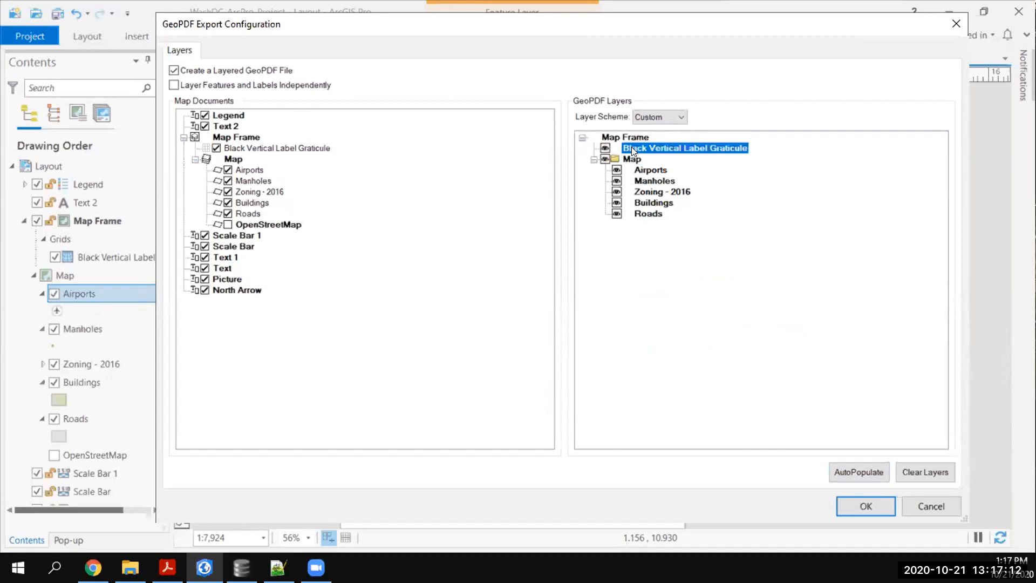
right_click(631, 147)
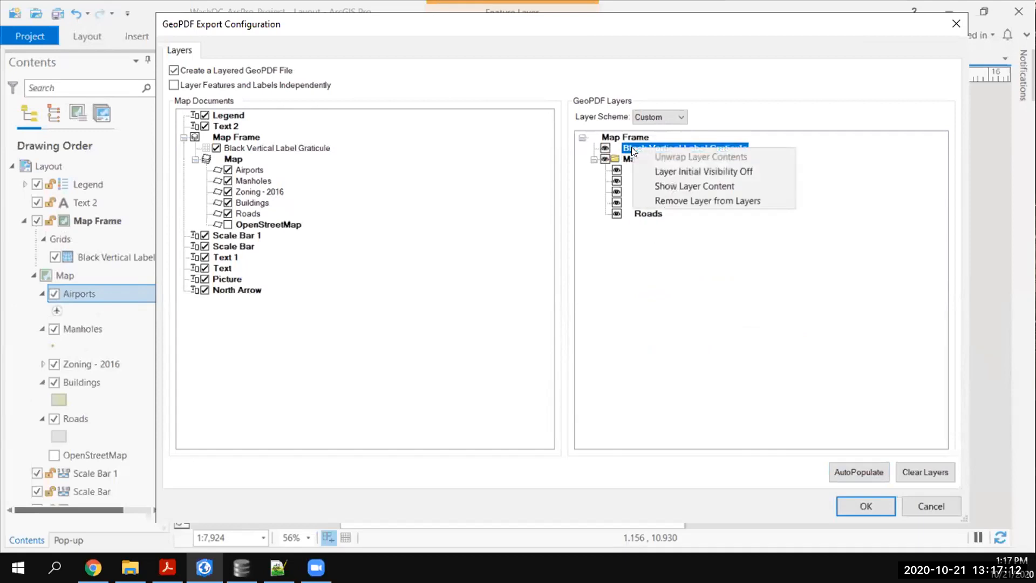
click(682, 201)
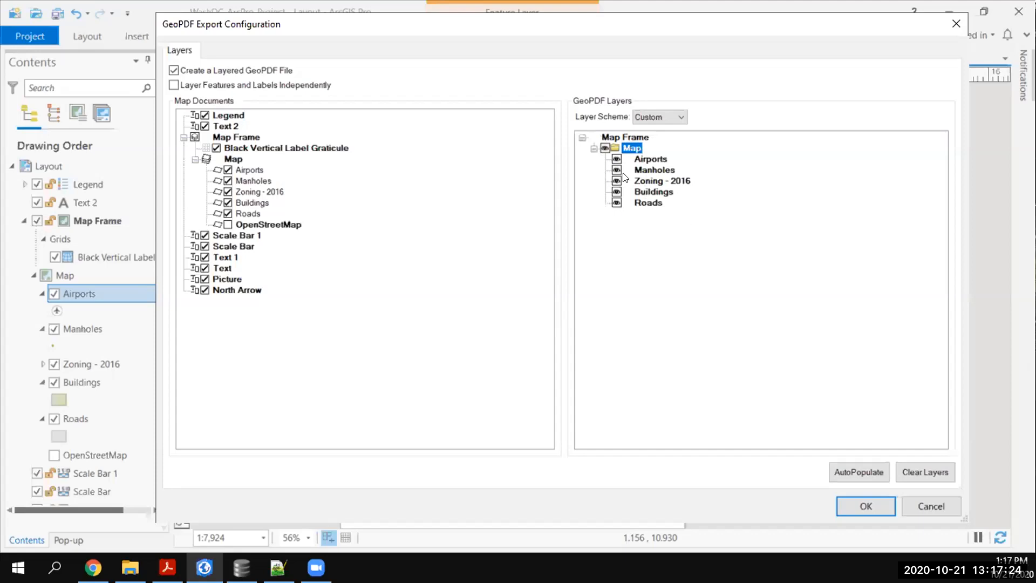
- Unwrap the contents of the Map group and the Map Frame menu in the GeoPDF layer tree
right_click(624, 147)
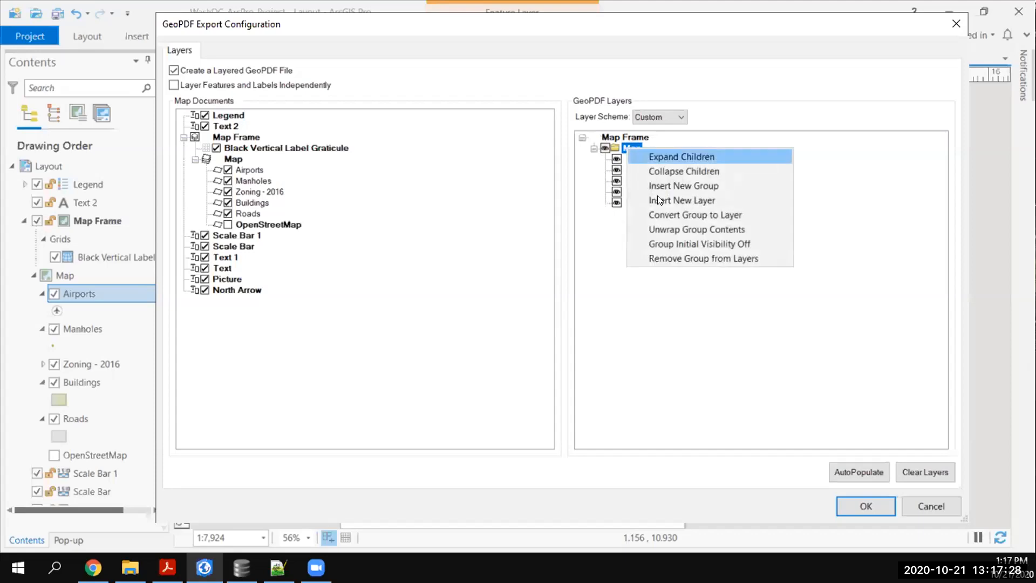
click(681, 223)
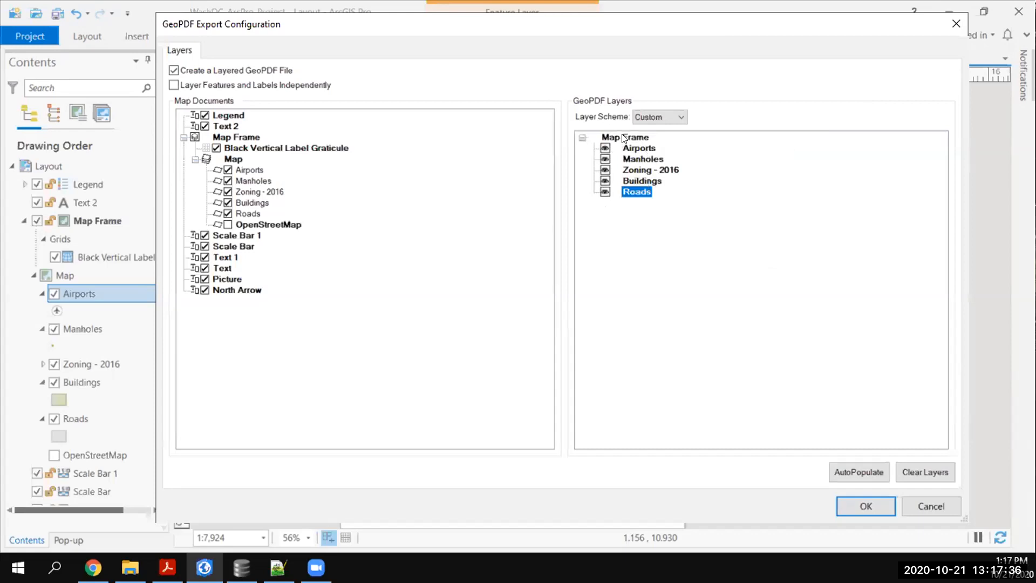
right_click(643, 138)
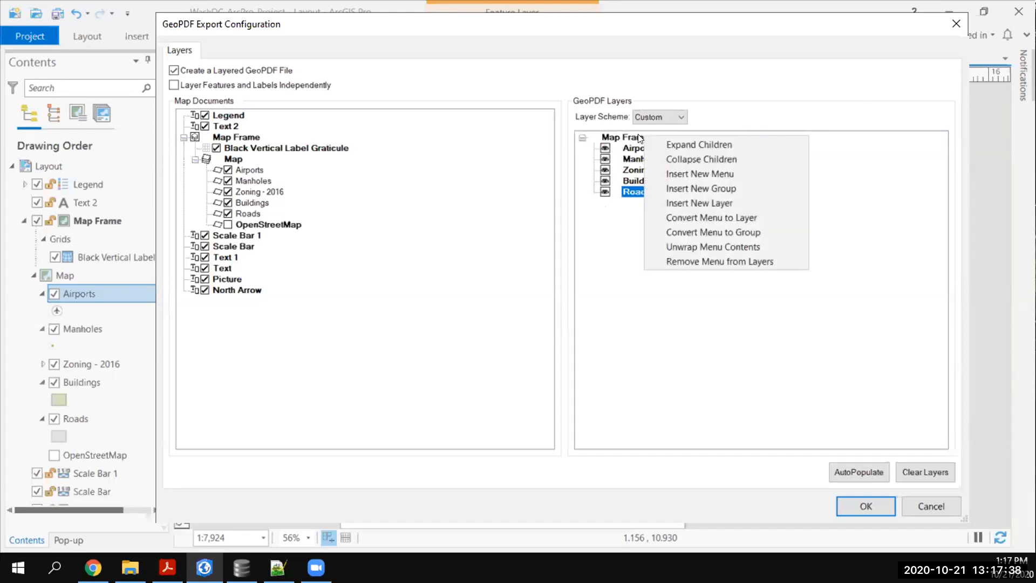
click(633, 139)
right_click(633, 139)
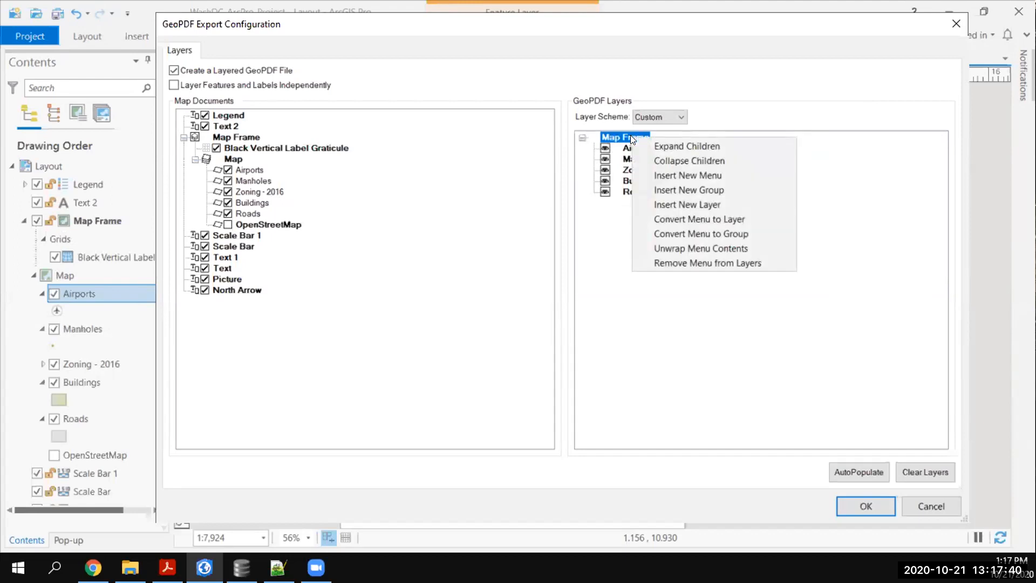
click(684, 248)
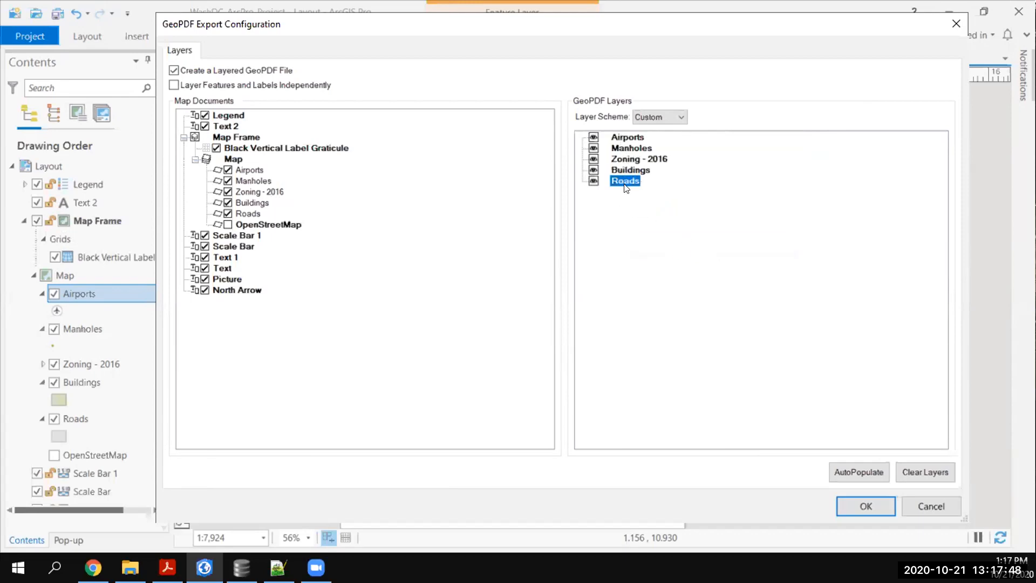
- Turn off the initial visibility of the Zoning - 2016 GeoPDF layer and accept the layer configuration
click(622, 159)
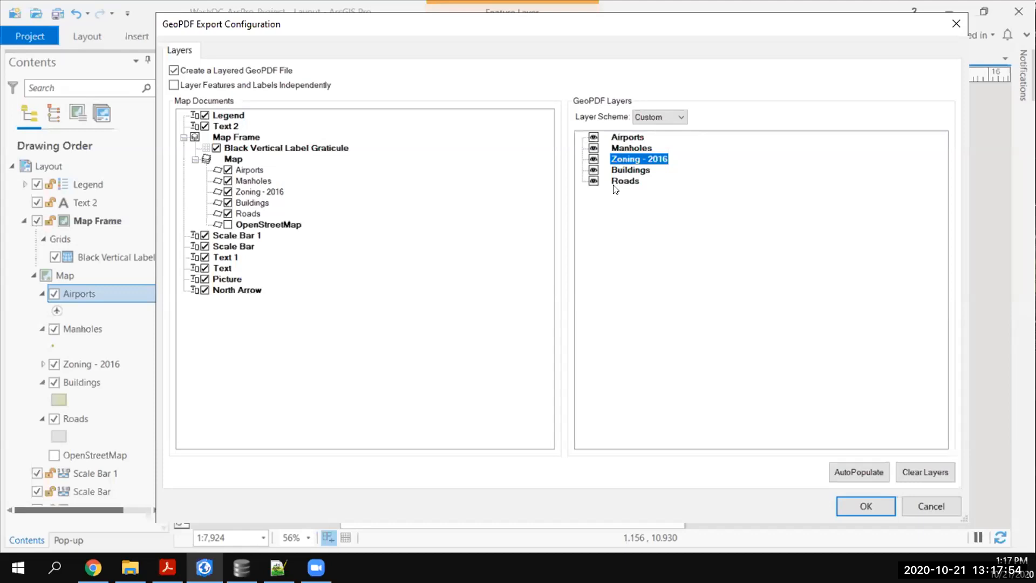
right_click(621, 158)
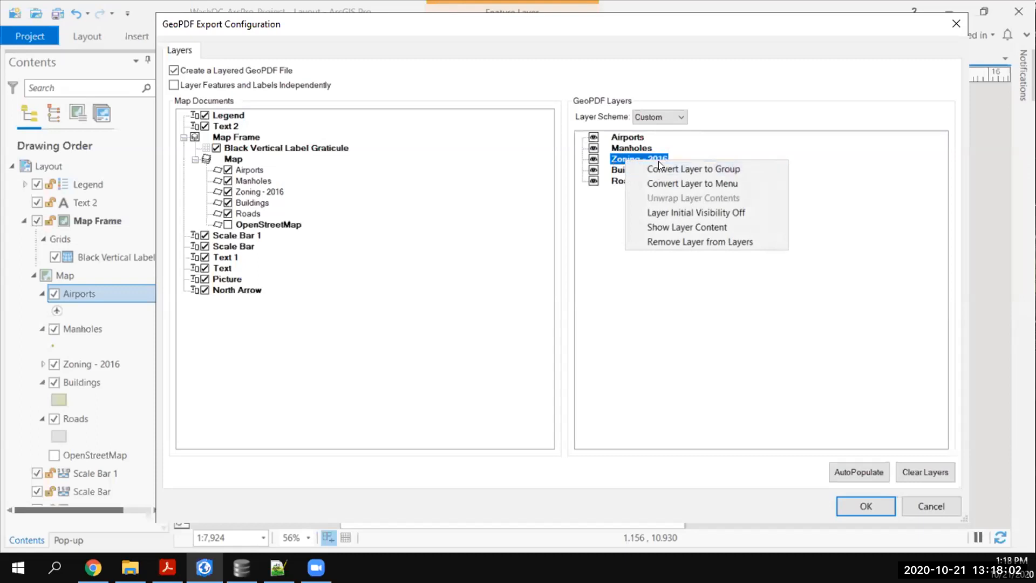
click(660, 212)
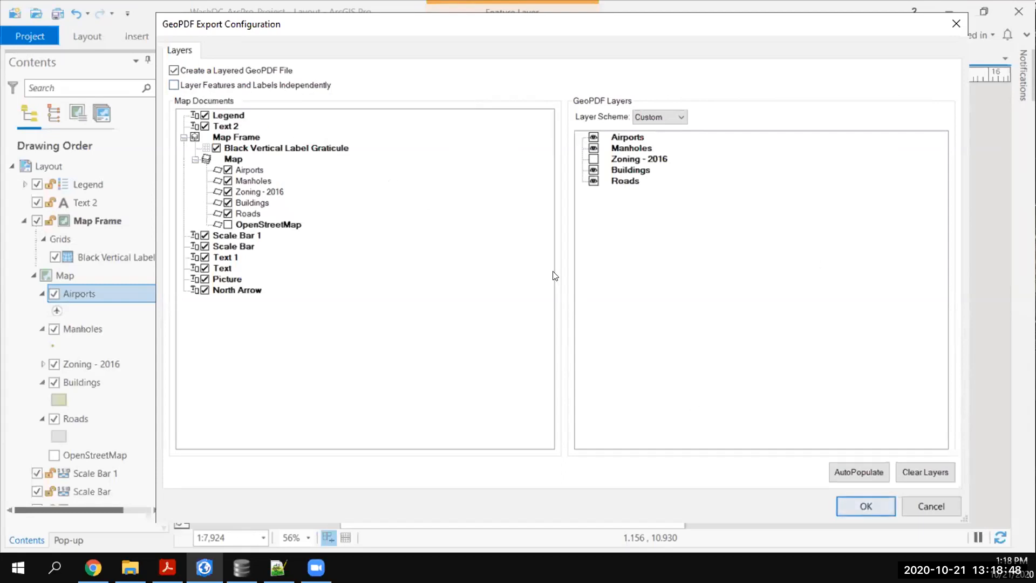
click(842, 502)
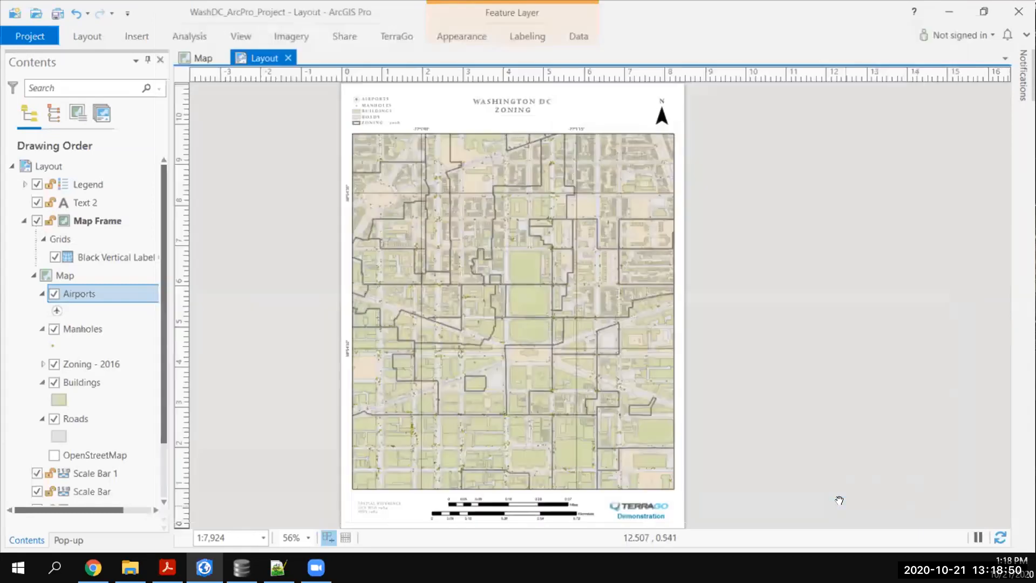
- Review the attribute export settings, keep GeoPackage output with Airports, Manholes and Buildings embedded, and accept them
click(395, 35)
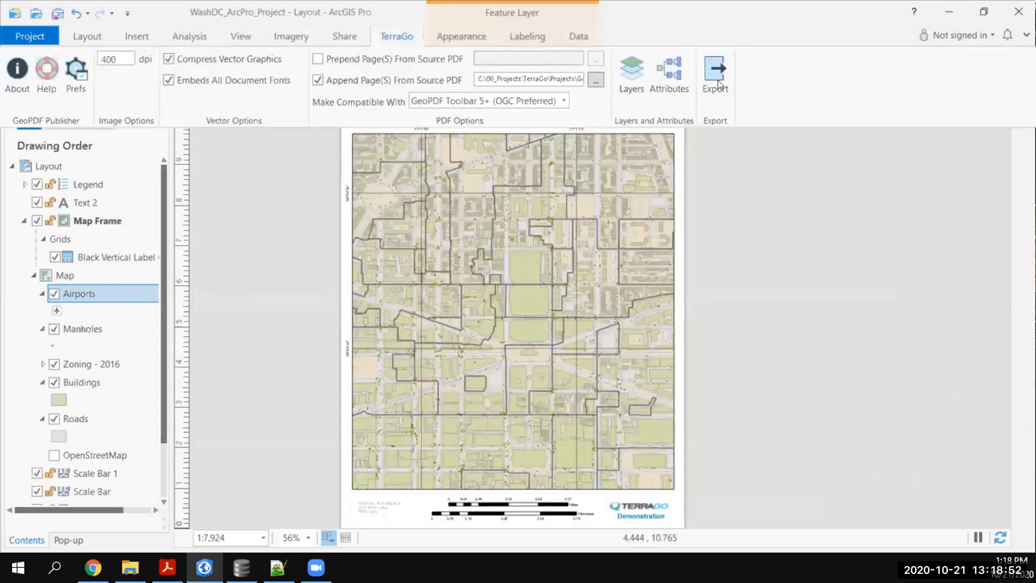
click(669, 87)
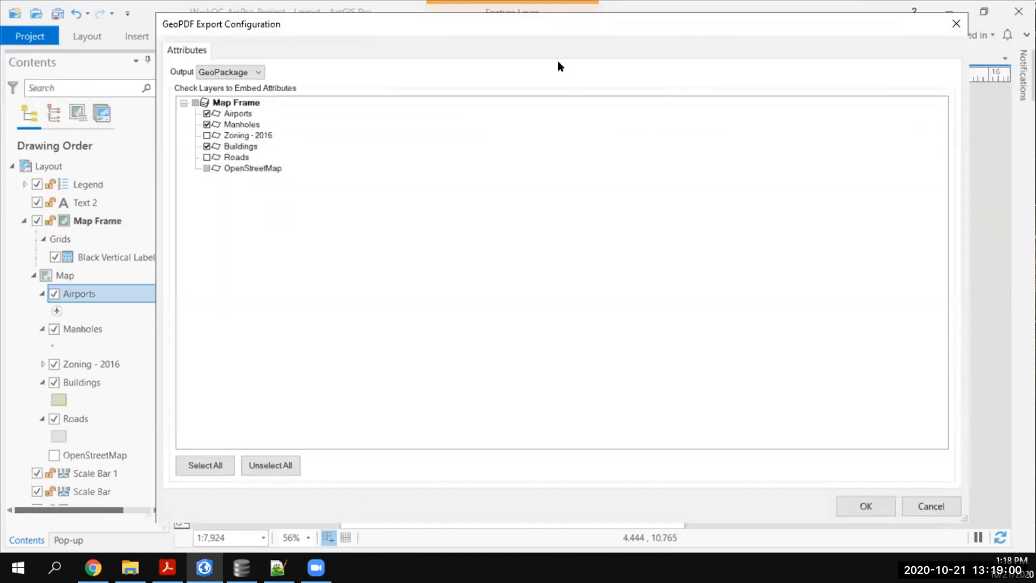
drag(491, 30, 456, 22)
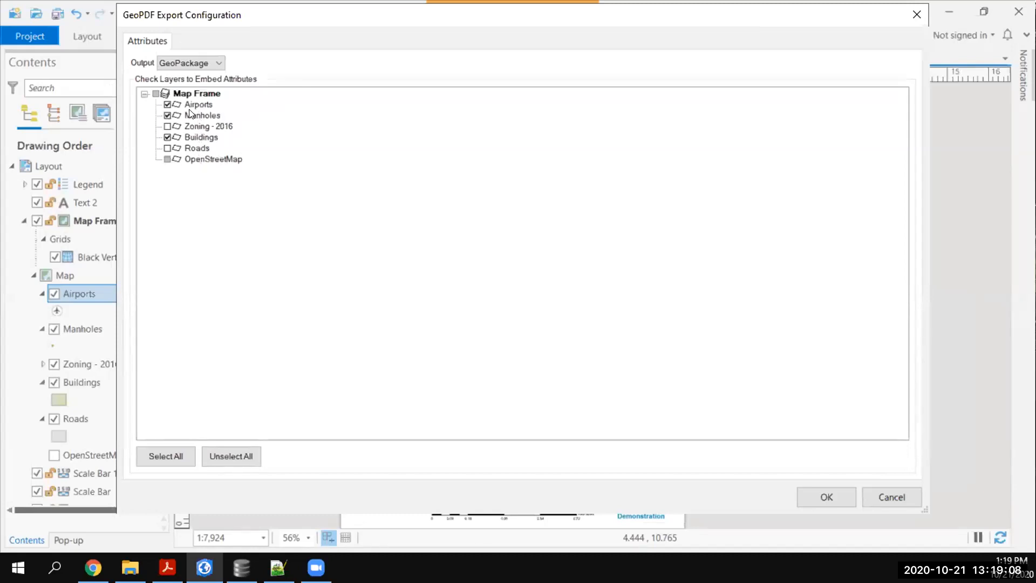
click(171, 64)
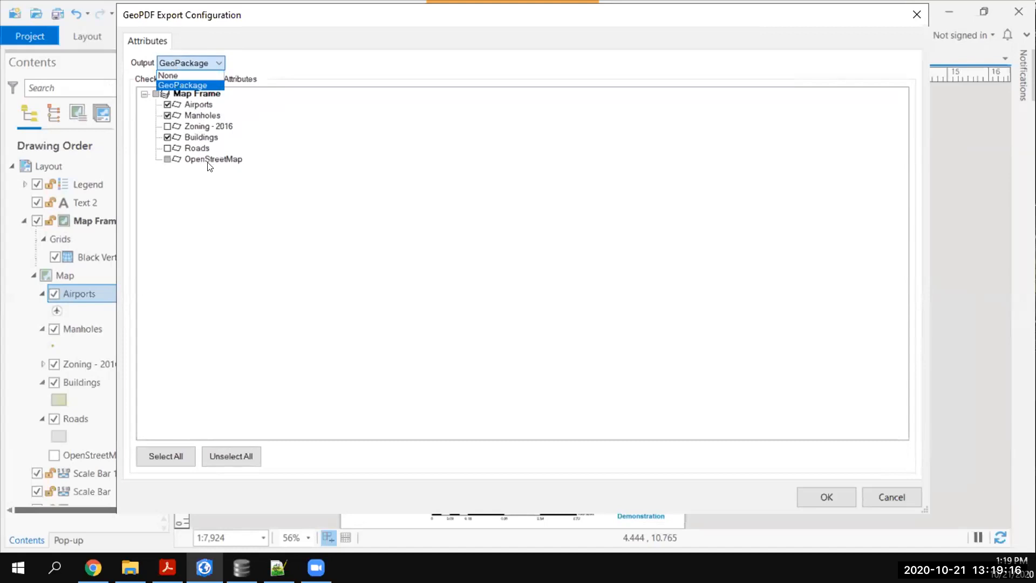
click(225, 188)
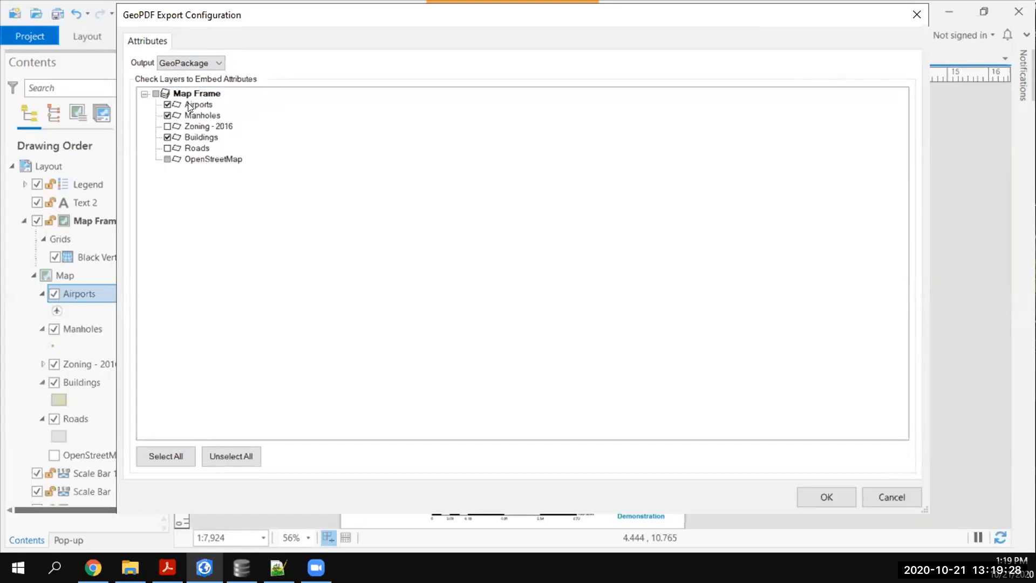
click(165, 148)
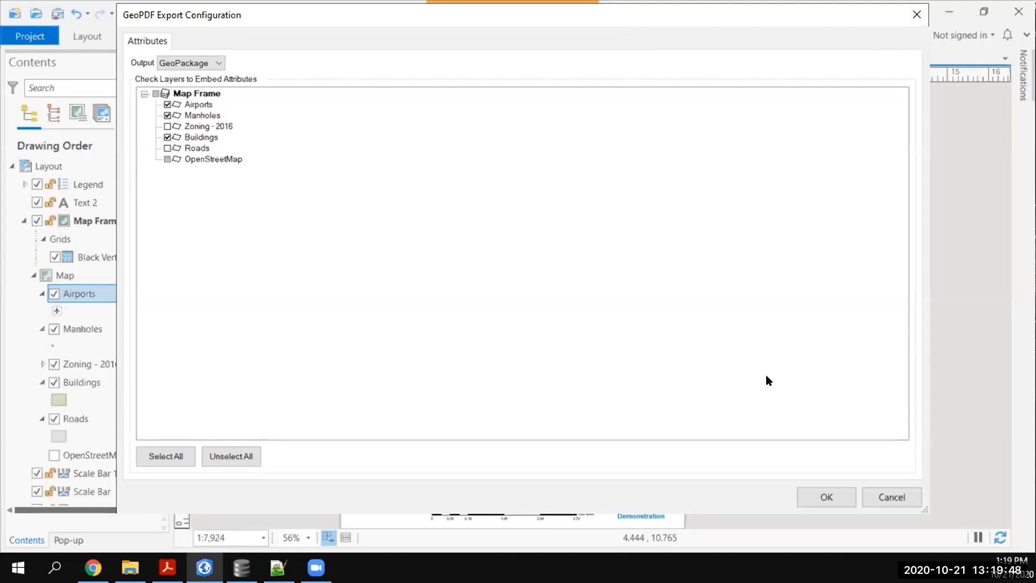
click(825, 497)
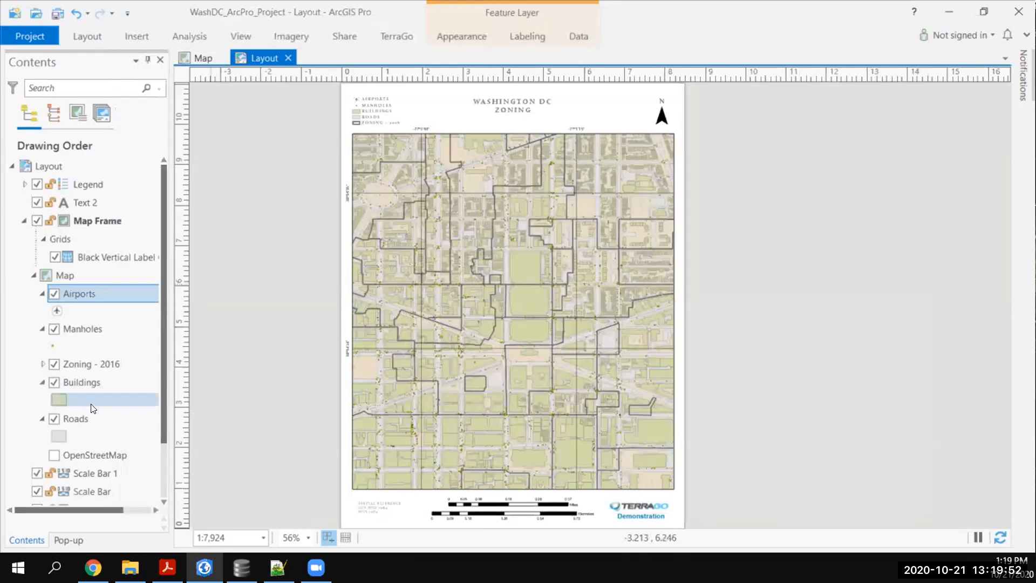
- Hide the iata_code field in the Airports layer's attribute table and close the table
right_click(68, 295)
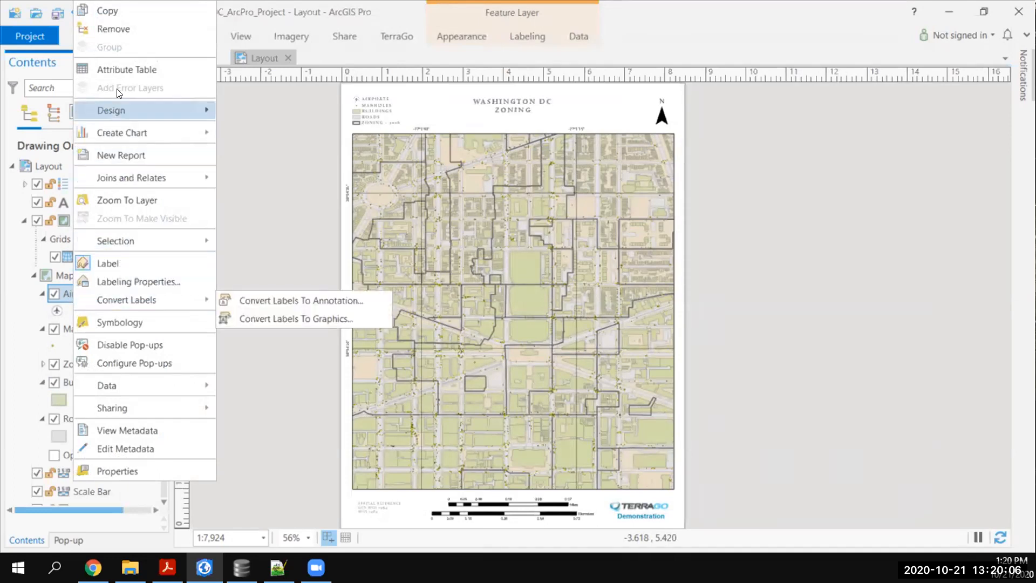
click(124, 69)
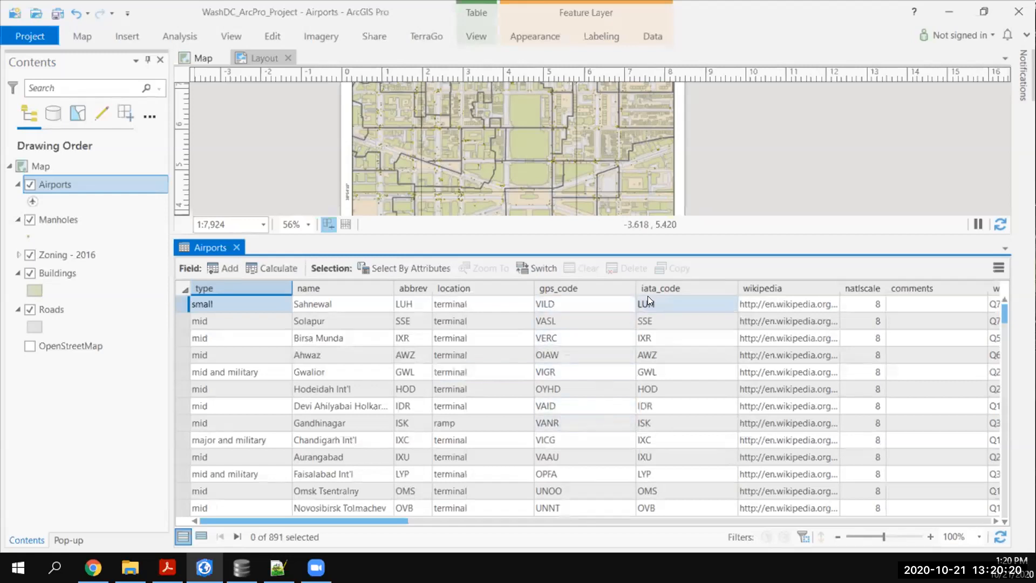
click(668, 287)
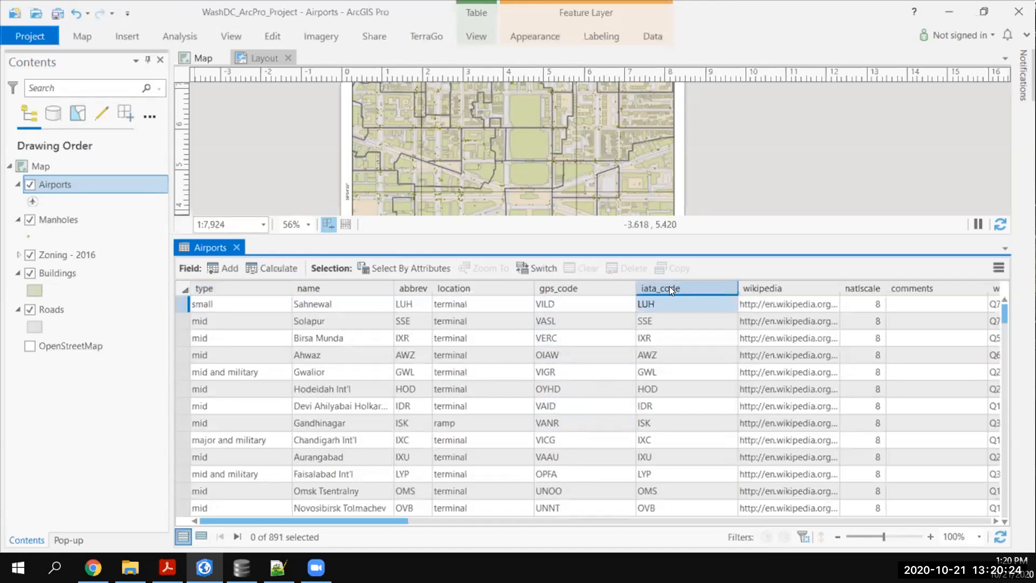
right_click(670, 289)
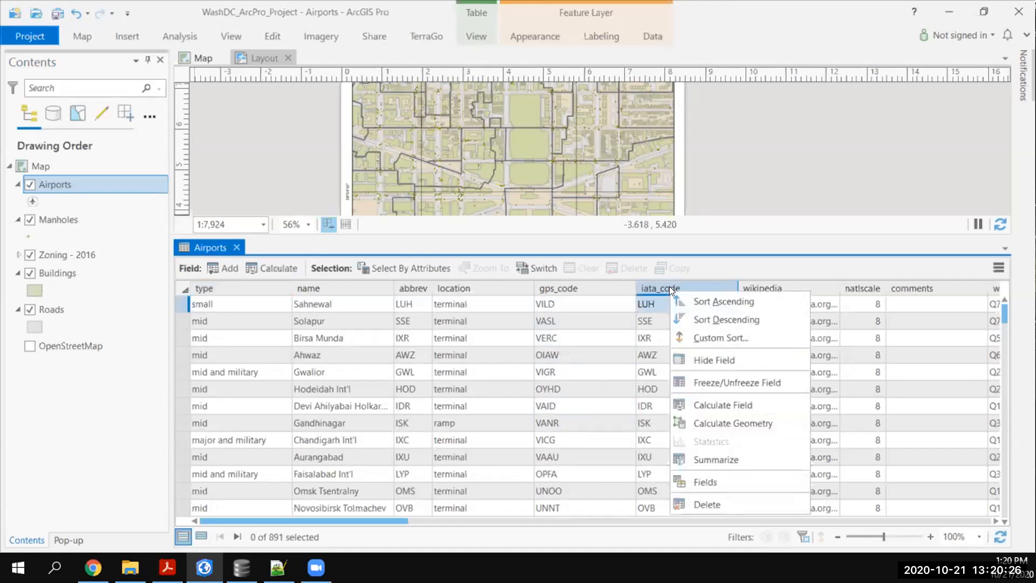
click(696, 356)
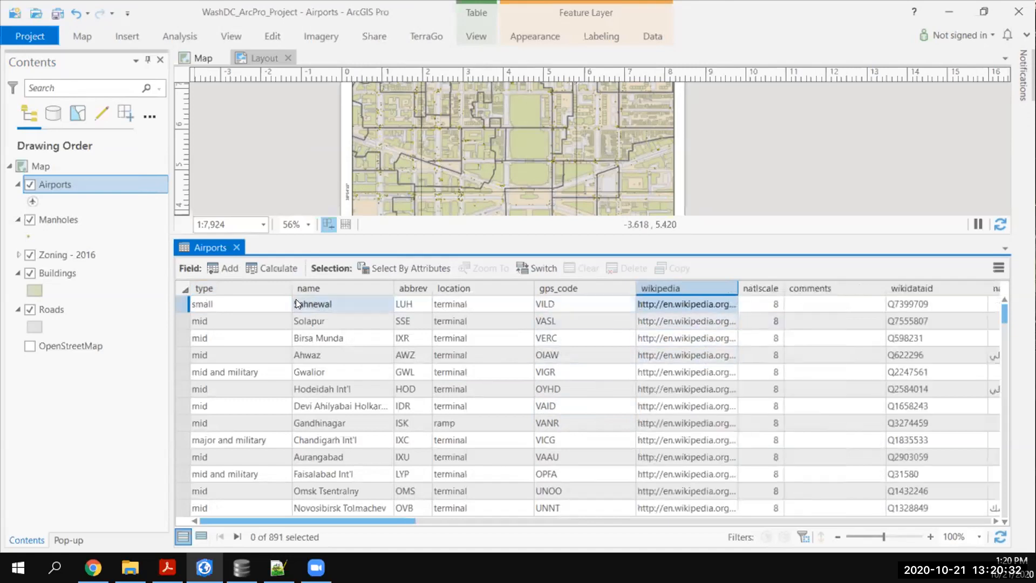
click(236, 247)
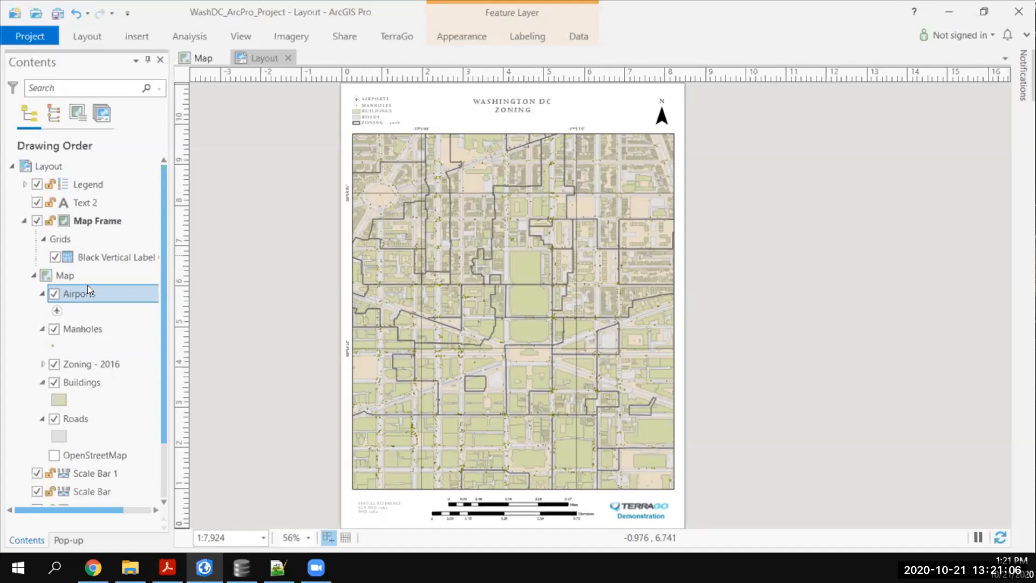
- Export the layout as a TerraGo GeoPDF file named WashDC_ArcProSample_geo.pdf in the DC_Data folder
click(392, 43)
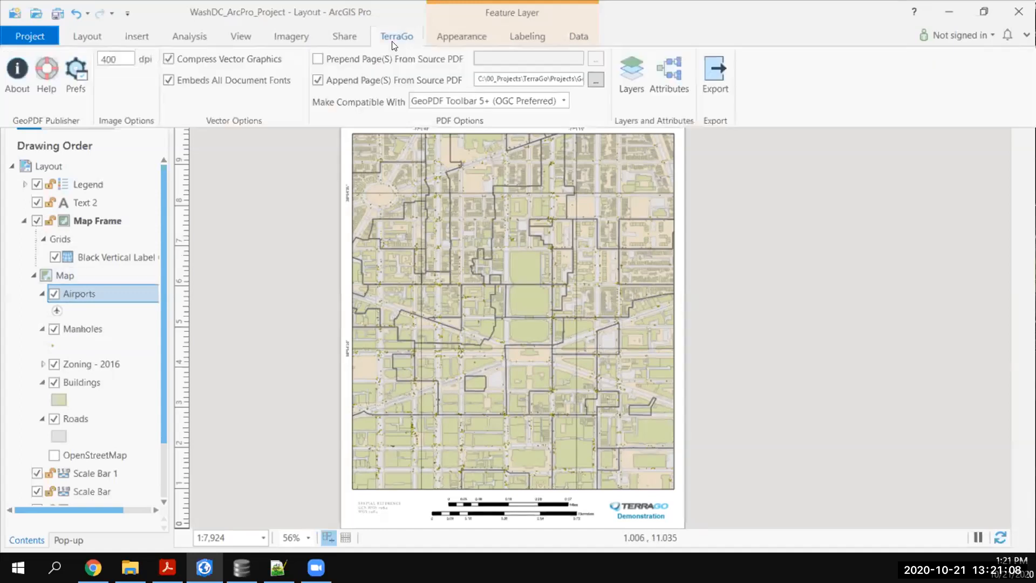
click(716, 80)
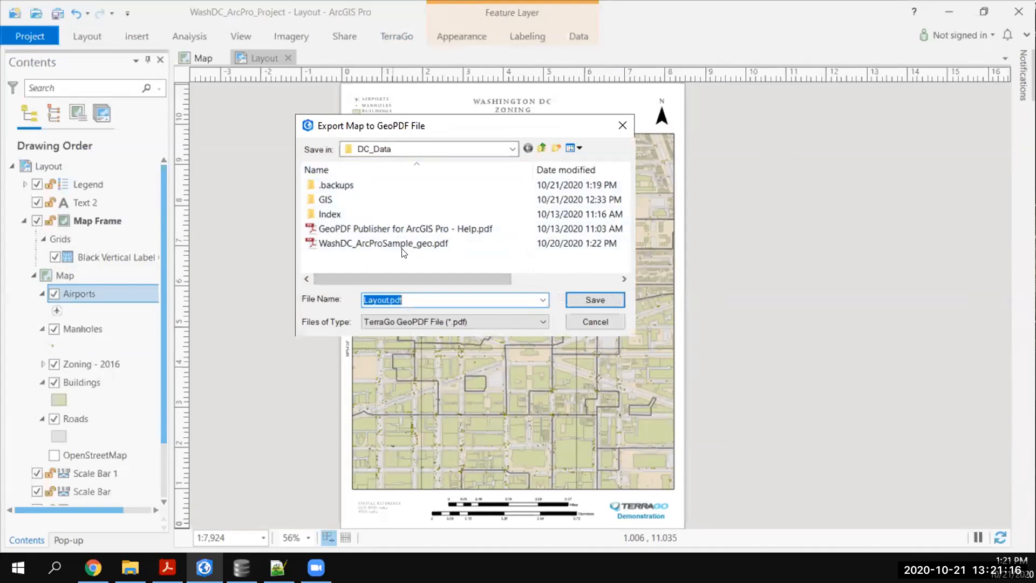
click(378, 243)
click(455, 300)
click(455, 299)
click(429, 321)
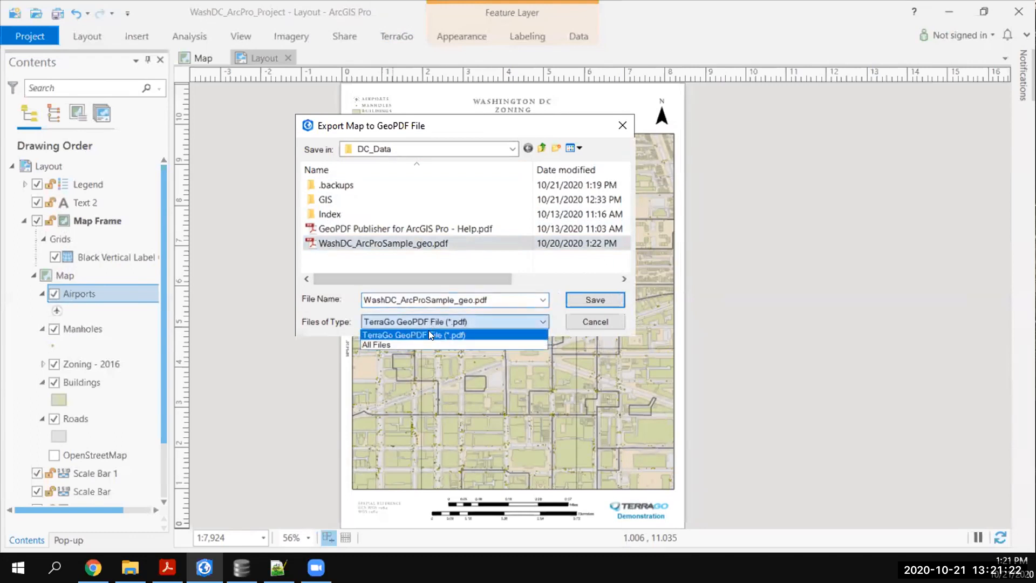
click(582, 311)
click(583, 317)
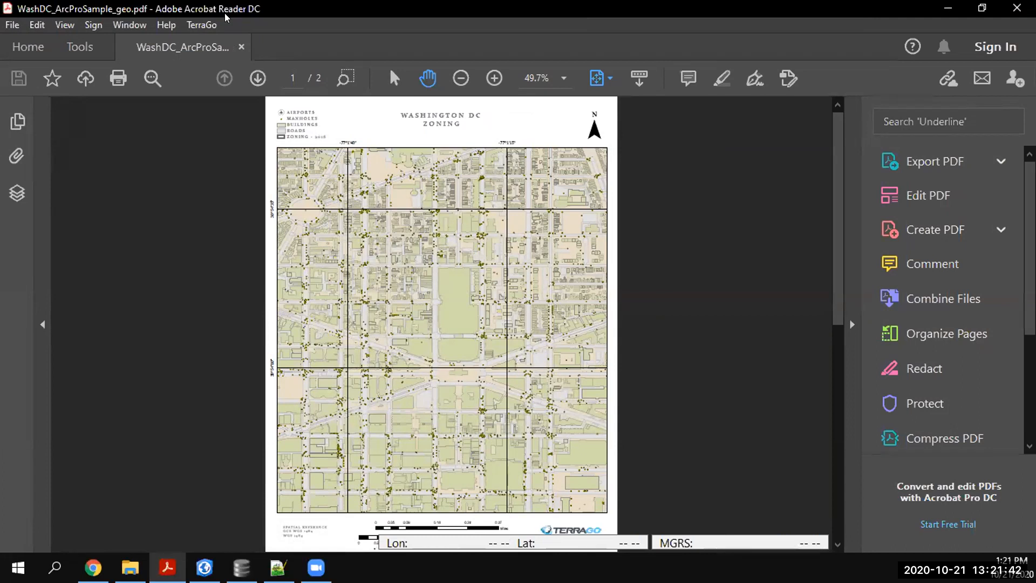
- In Adobe Acrobat Reader, enlarge the exported GeoPDF to 100% and read the coordinates at the traffic circle's centre with GeoTool
click(203, 26)
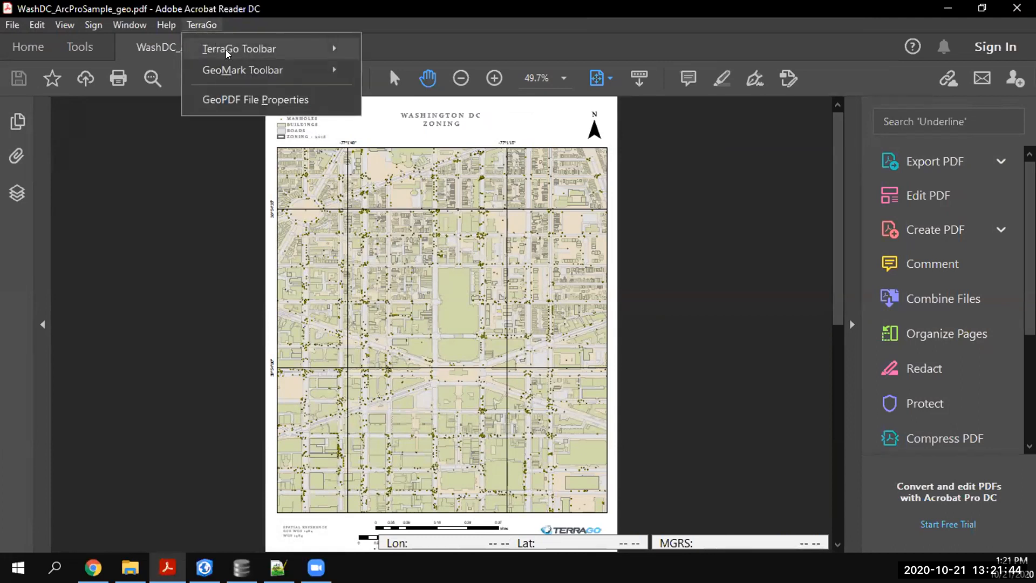
mouse_move(227, 52)
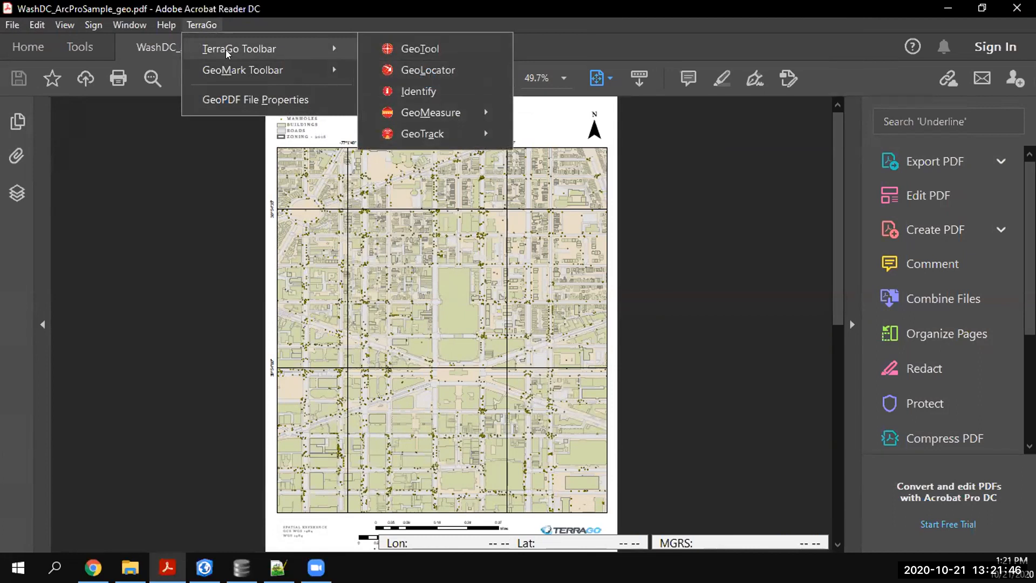
click(420, 50)
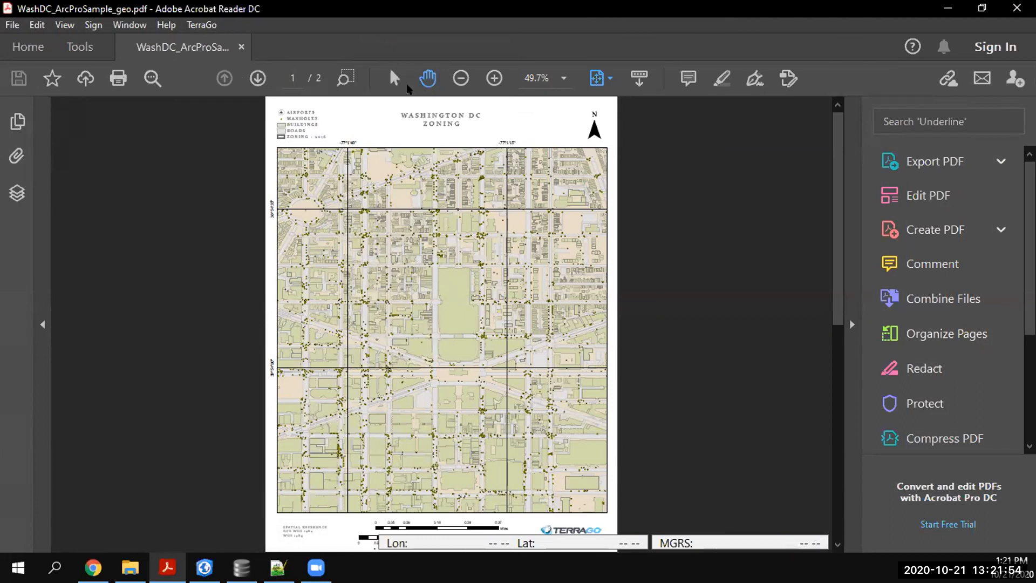
click(492, 79)
click(491, 79)
click(492, 79)
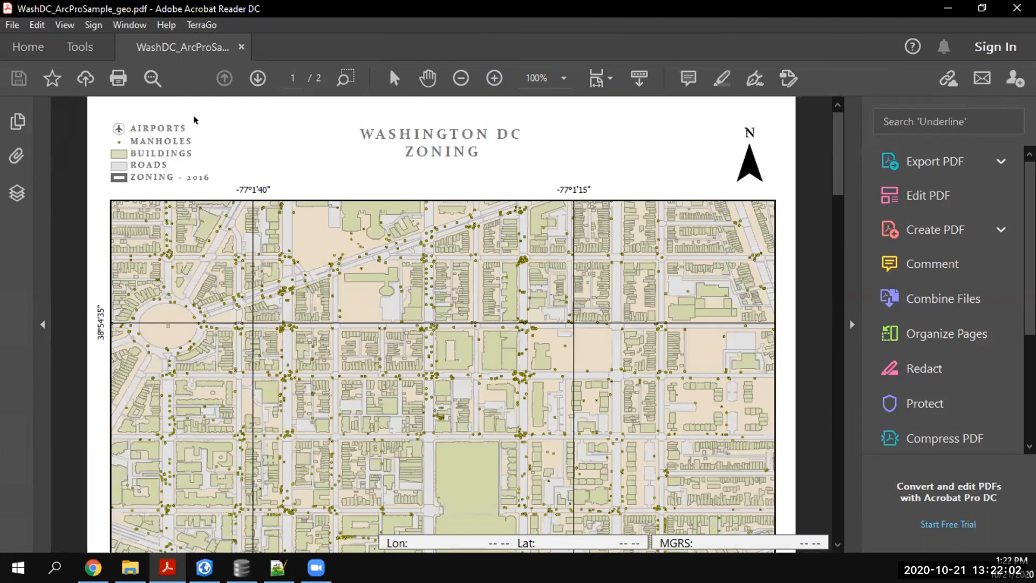
click(196, 27)
mouse_move(234, 46)
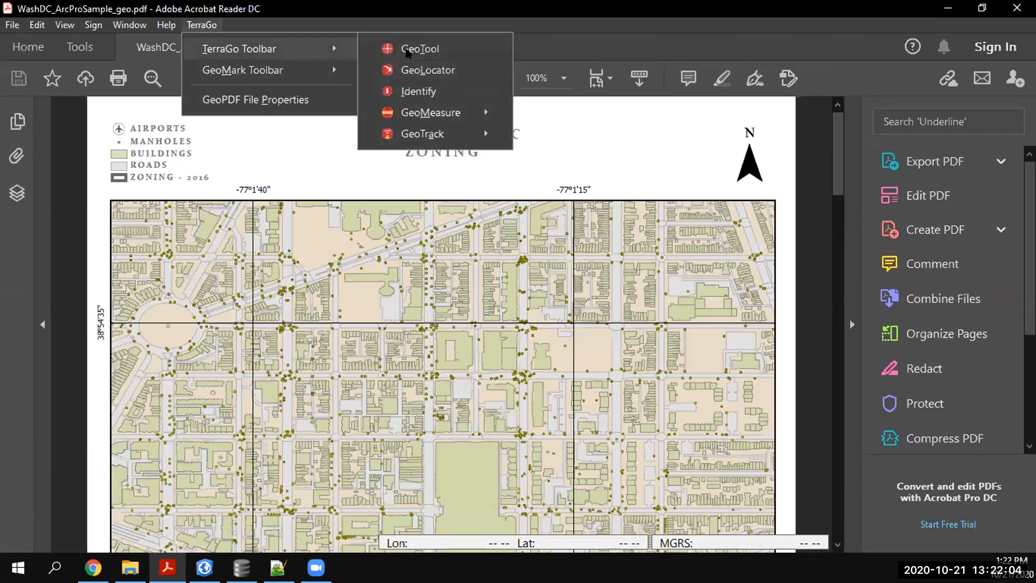
click(420, 47)
click(169, 324)
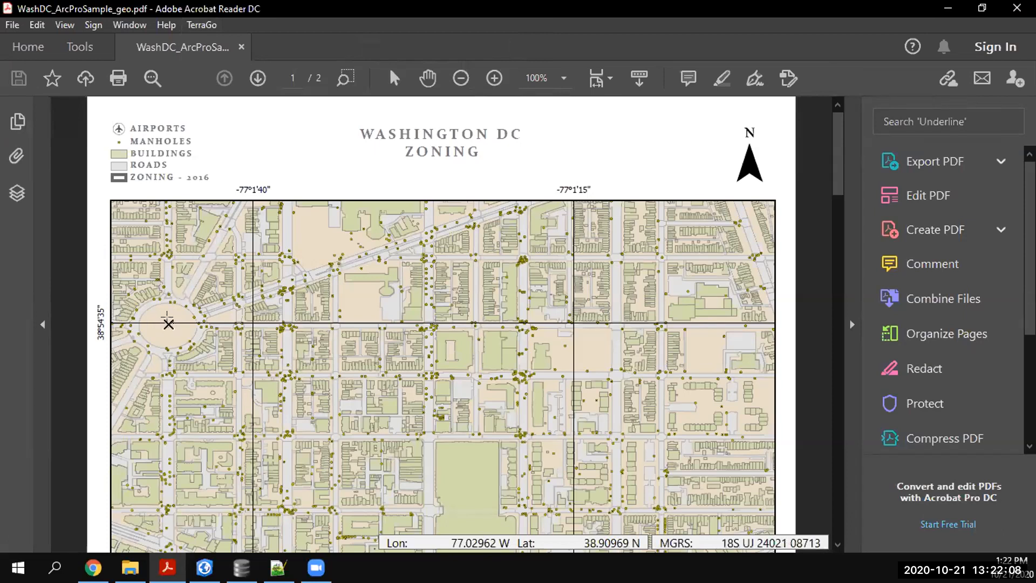
- Open the traffic circle's marked coordinates in Google Maps, examine the location up close, and return to the GeoPDF
right_click(170, 325)
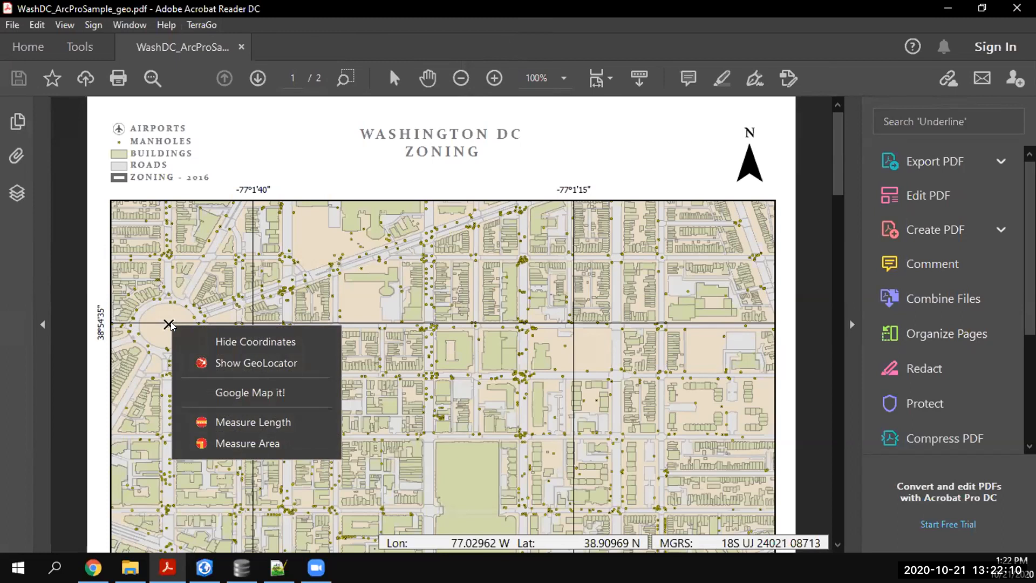
click(248, 392)
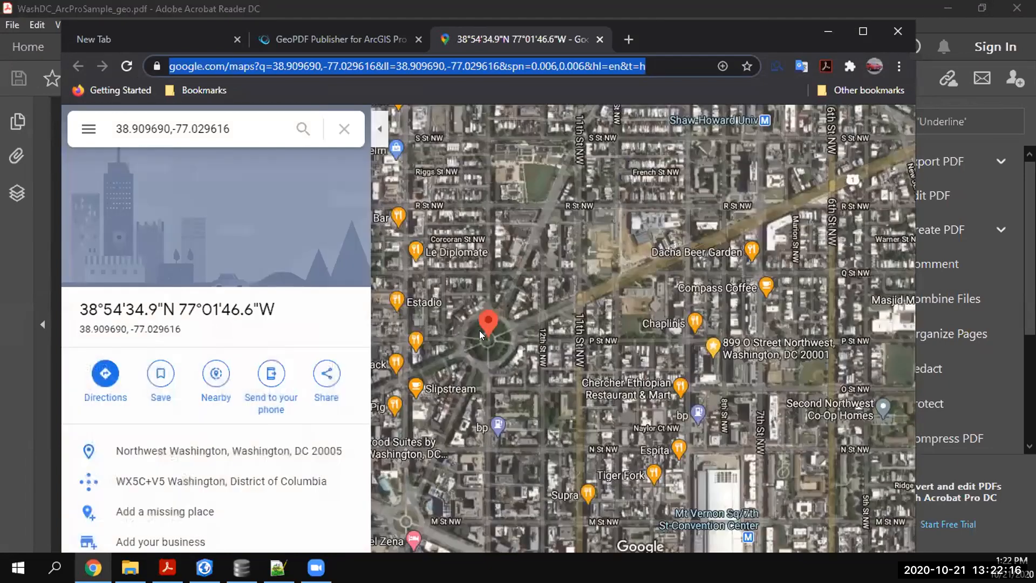
scroll(473, 333, up, 4)
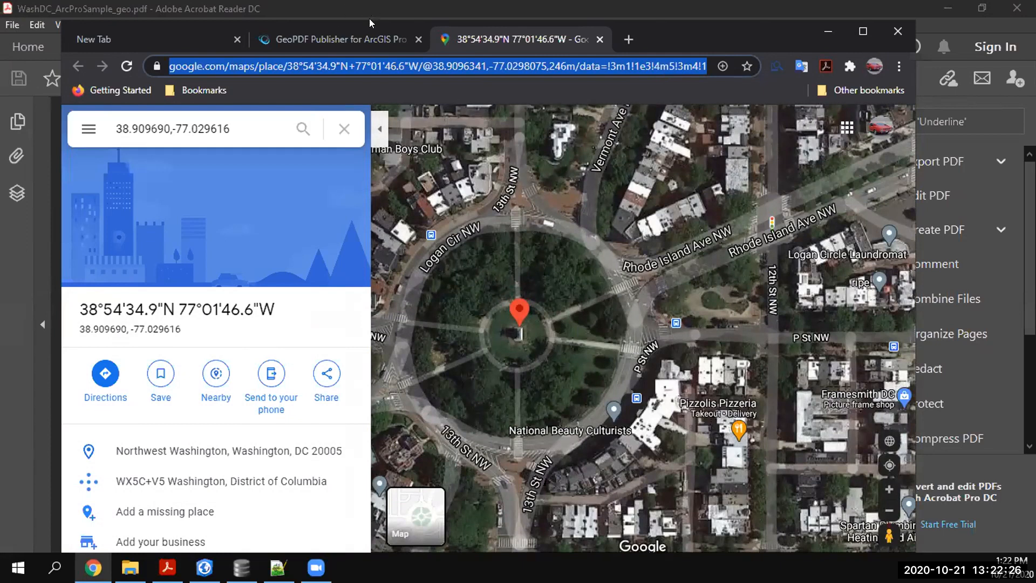
click(828, 31)
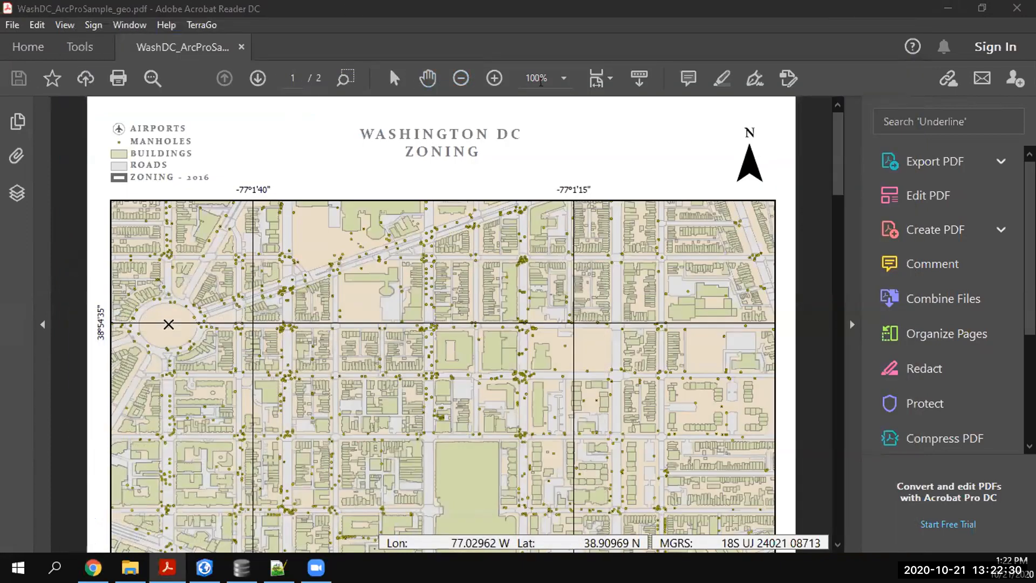
- Enlarge the map to 125%, use Identify on a building just south of the diagonal avenue, and review its attribute fields
click(488, 78)
click(492, 79)
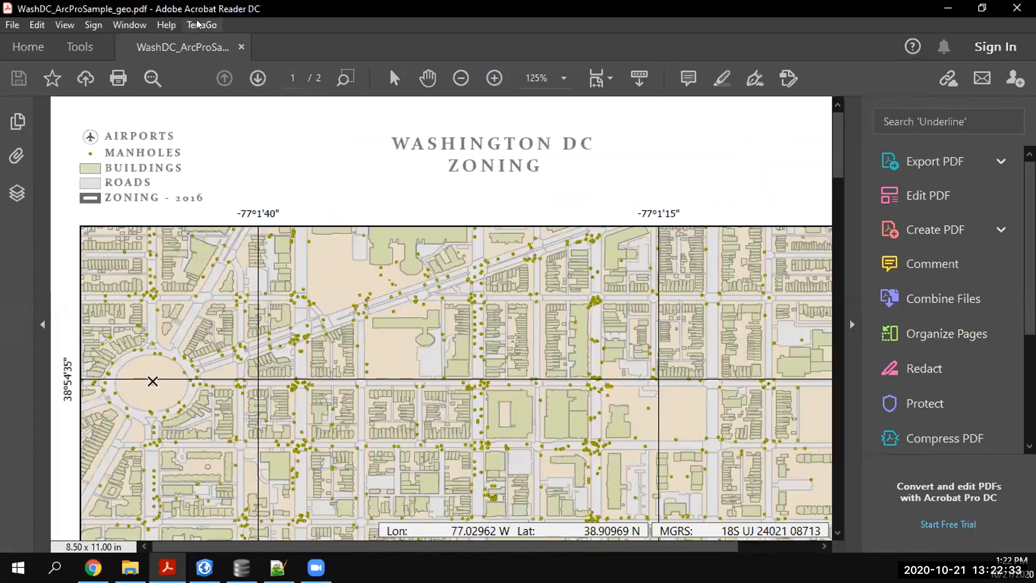
click(208, 25)
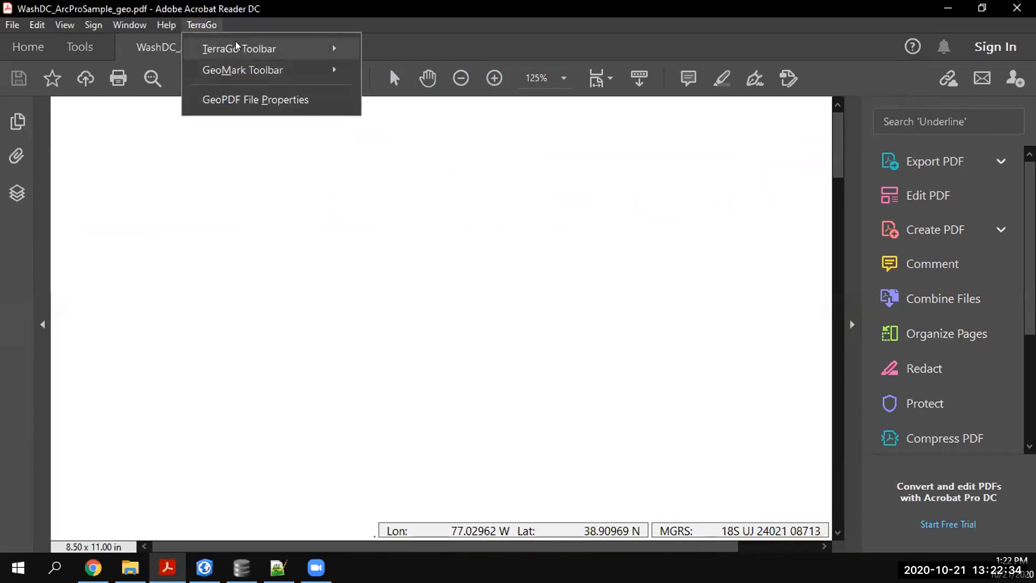
mouse_move(235, 42)
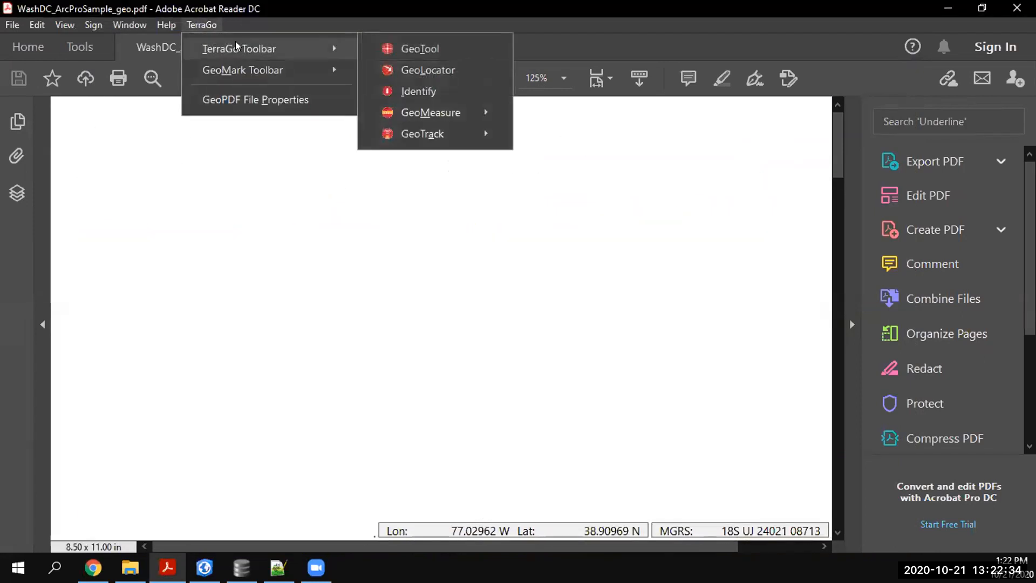
click(416, 90)
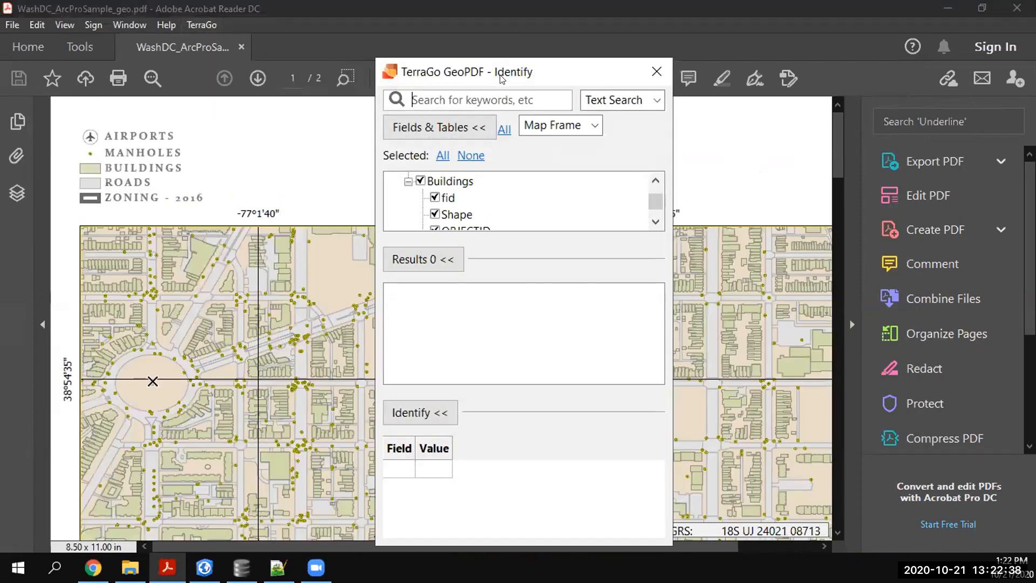
drag(475, 77, 127, 58)
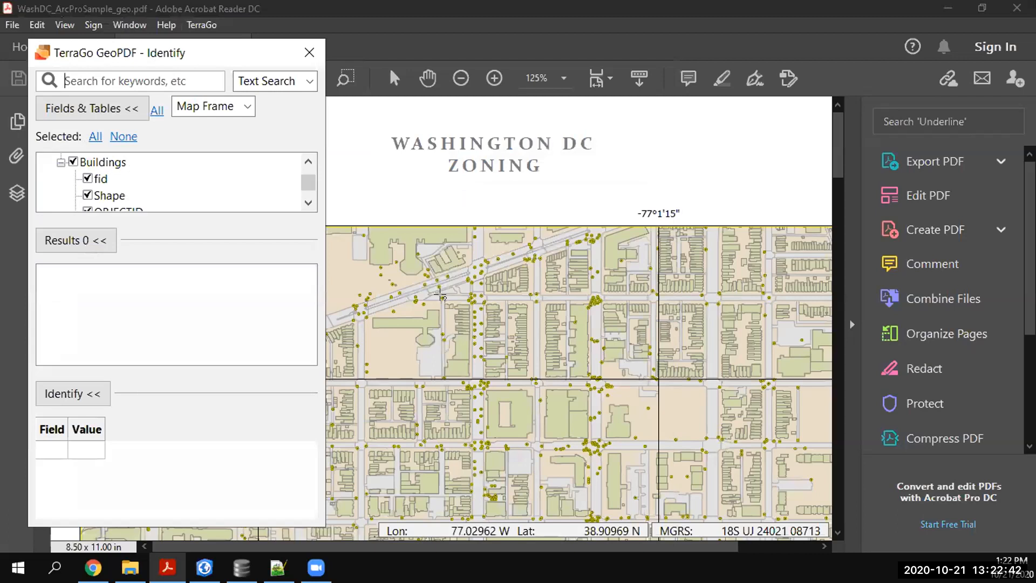
click(487, 303)
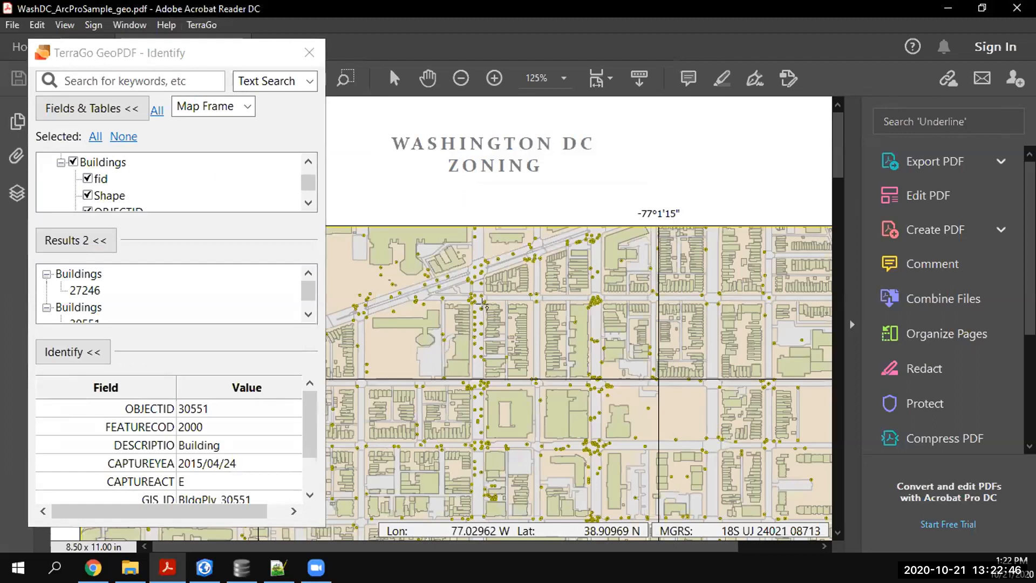
scroll(311, 421, down, 2)
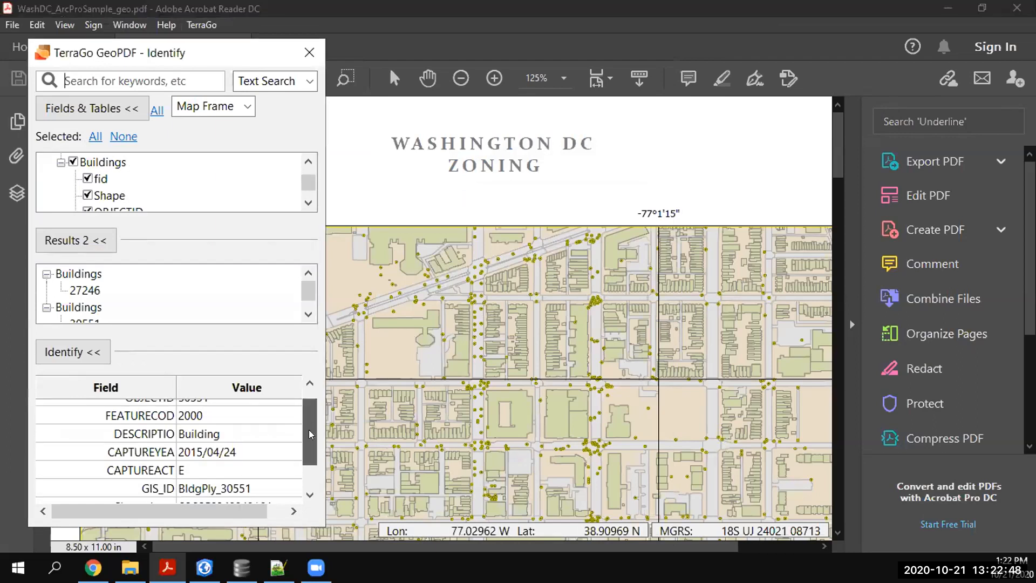
scroll(209, 478, down, 1)
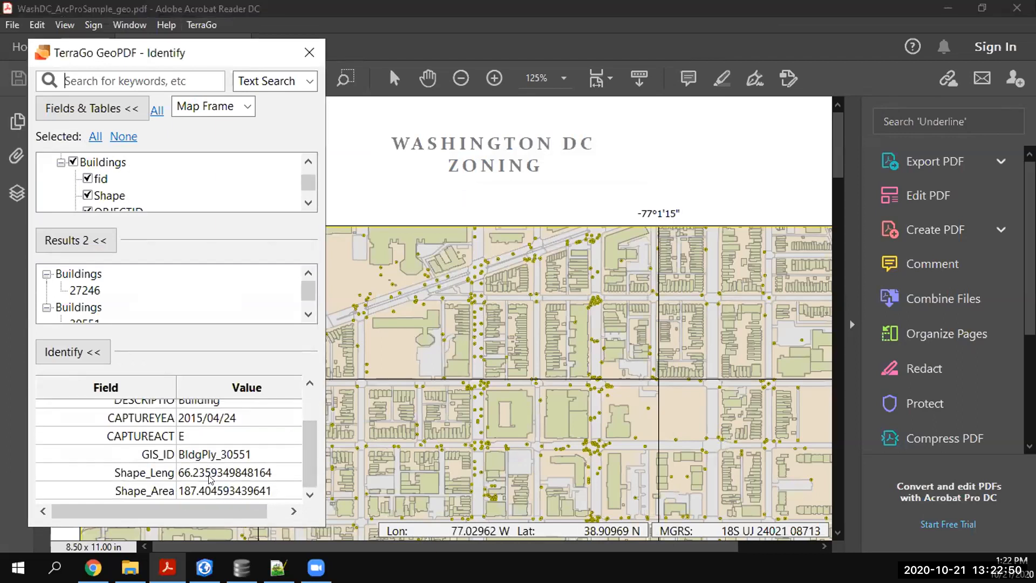
scroll(211, 478, up, 2)
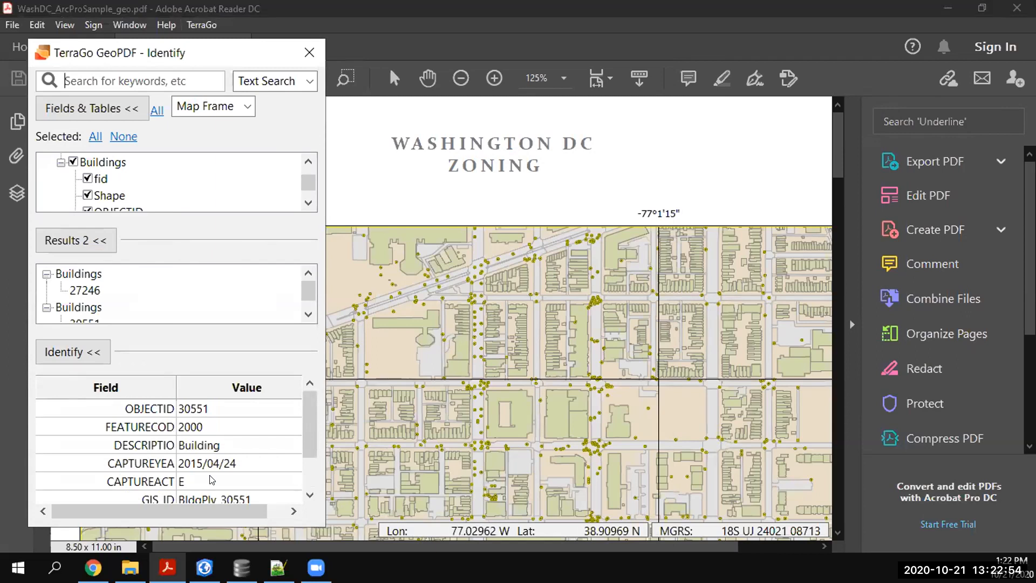
click(308, 54)
- Measure the length around the four-sided block just south of the diagonal avenue with GeoMeasure and close the measurement
click(200, 24)
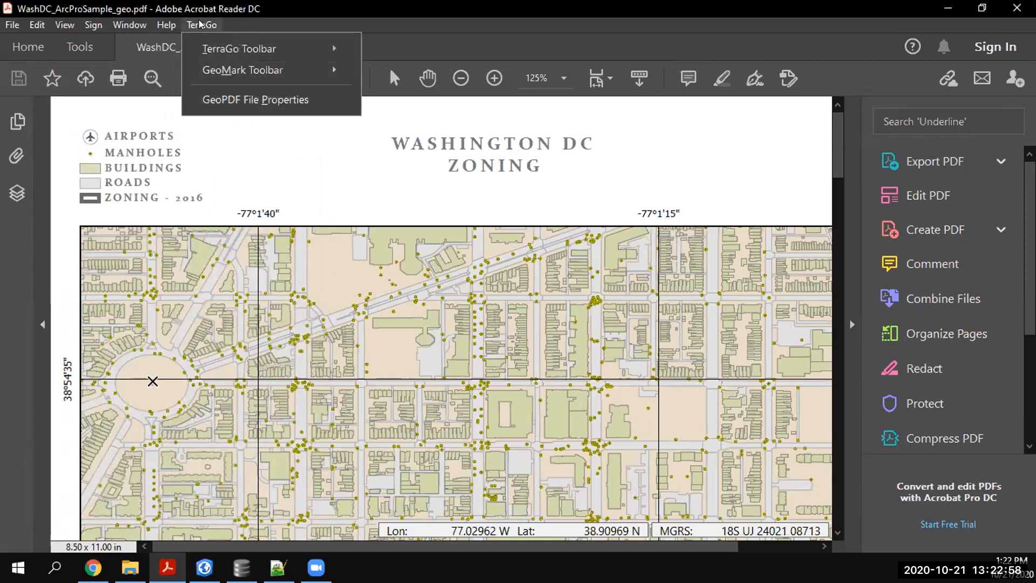
mouse_move(225, 43)
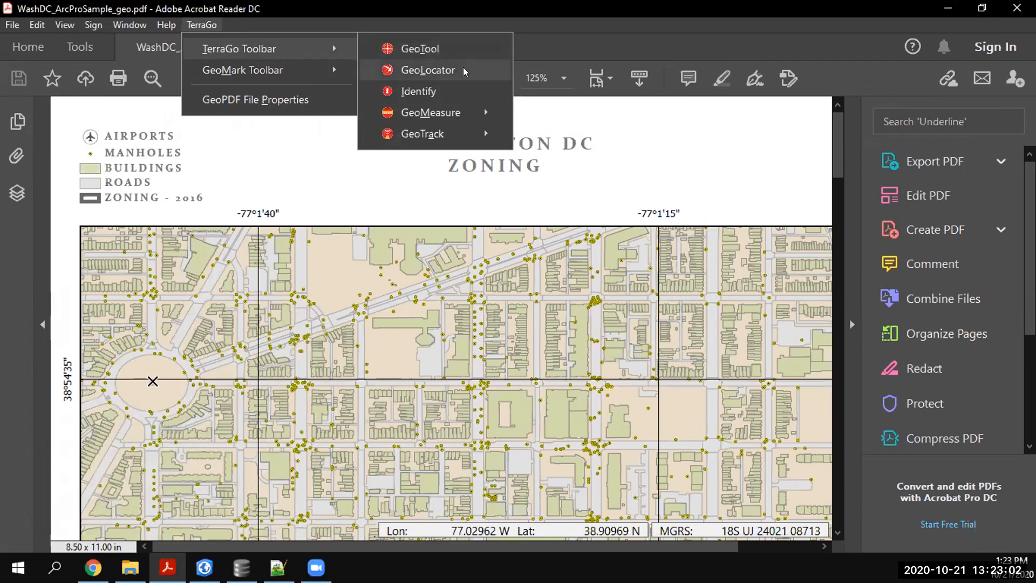
mouse_move(433, 115)
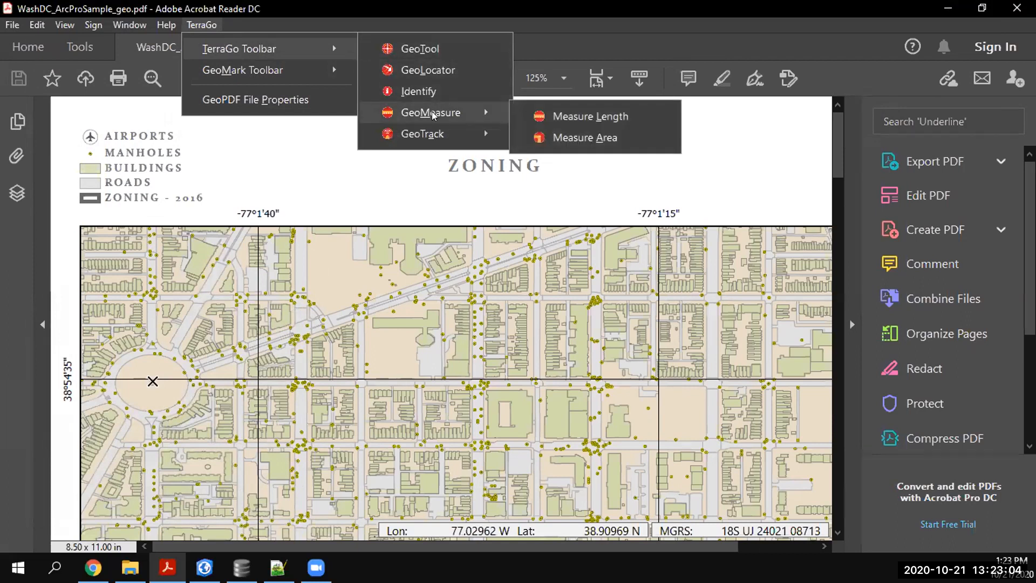
click(554, 115)
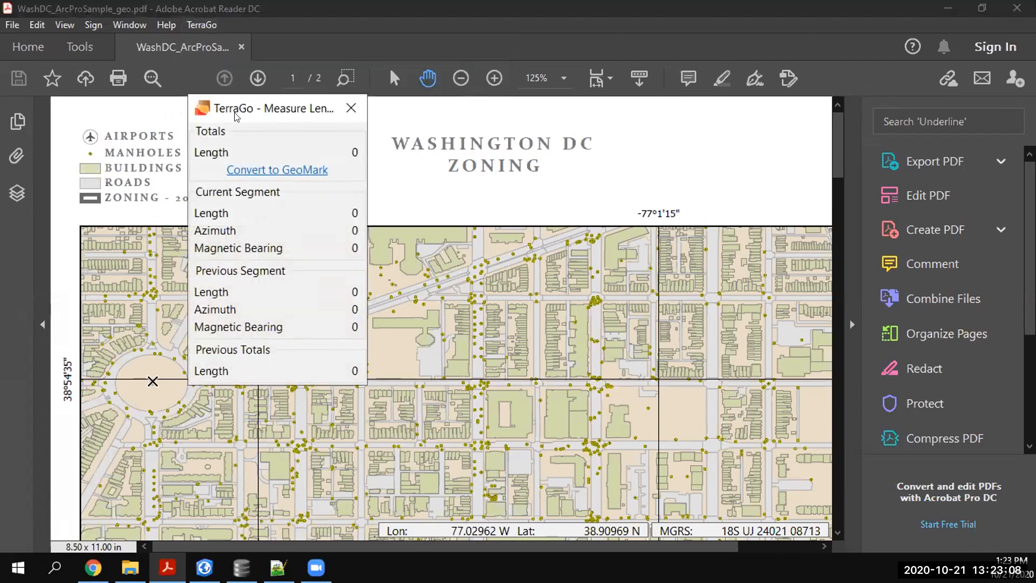
drag(236, 115, 78, 112)
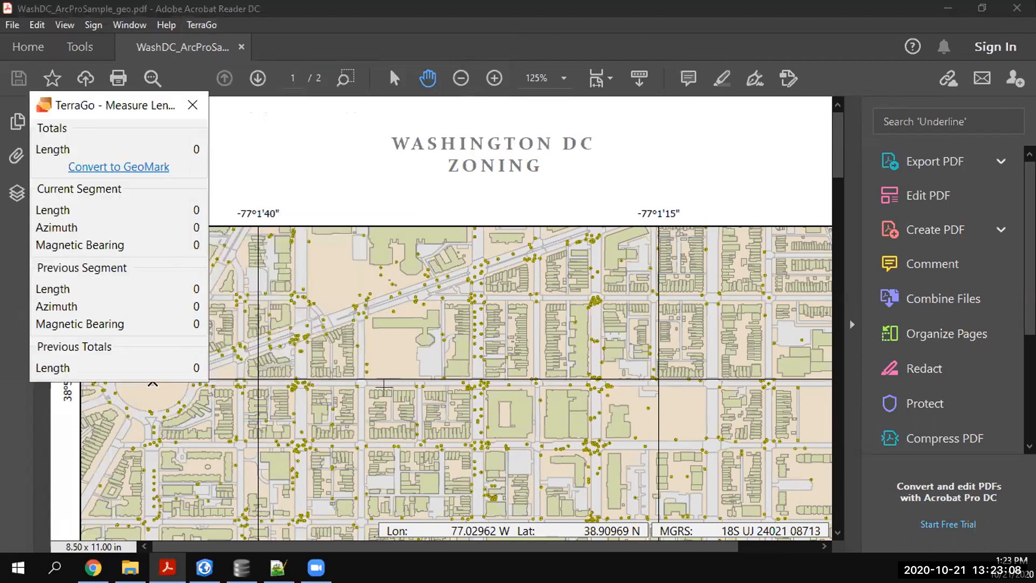
click(359, 312)
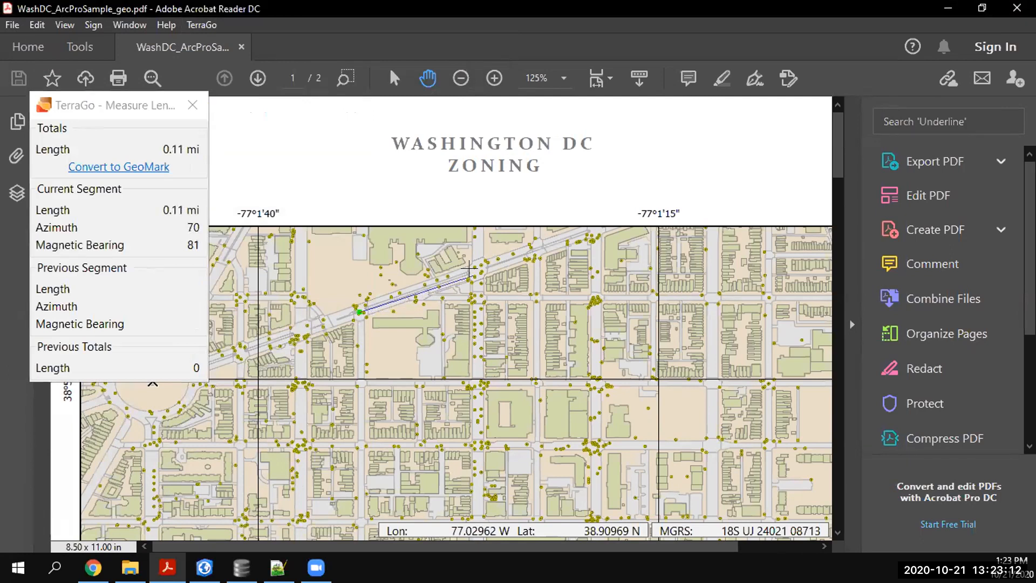
click(476, 268)
click(480, 382)
click(360, 383)
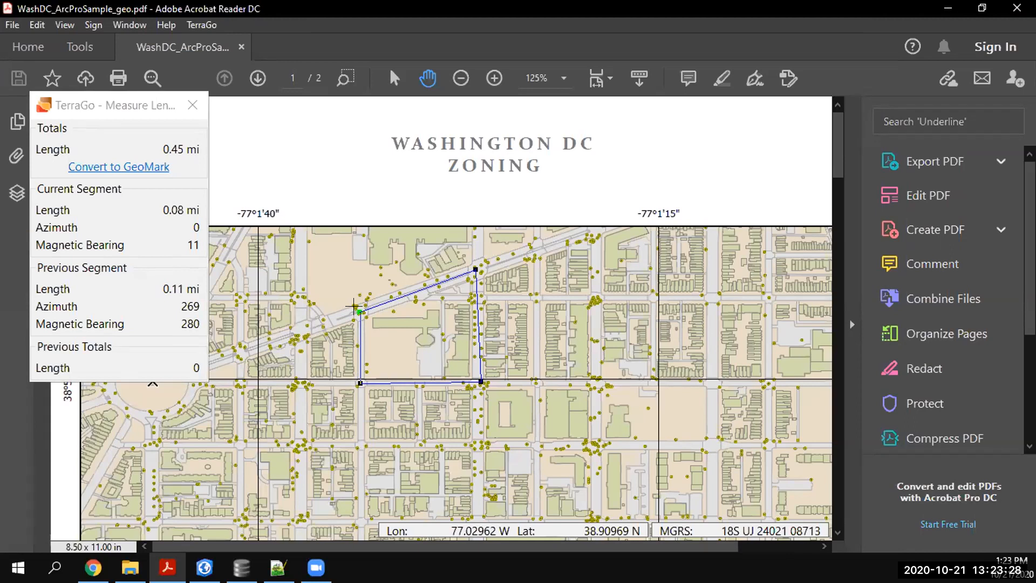
click(192, 106)
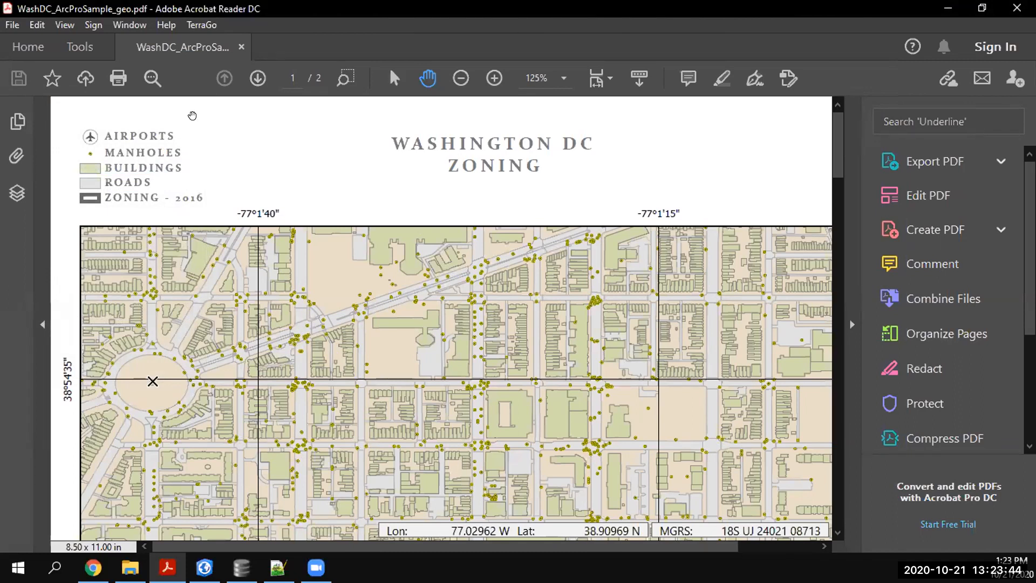
- Show the page thumbnails and fit the whole of page 1 in view
click(200, 26)
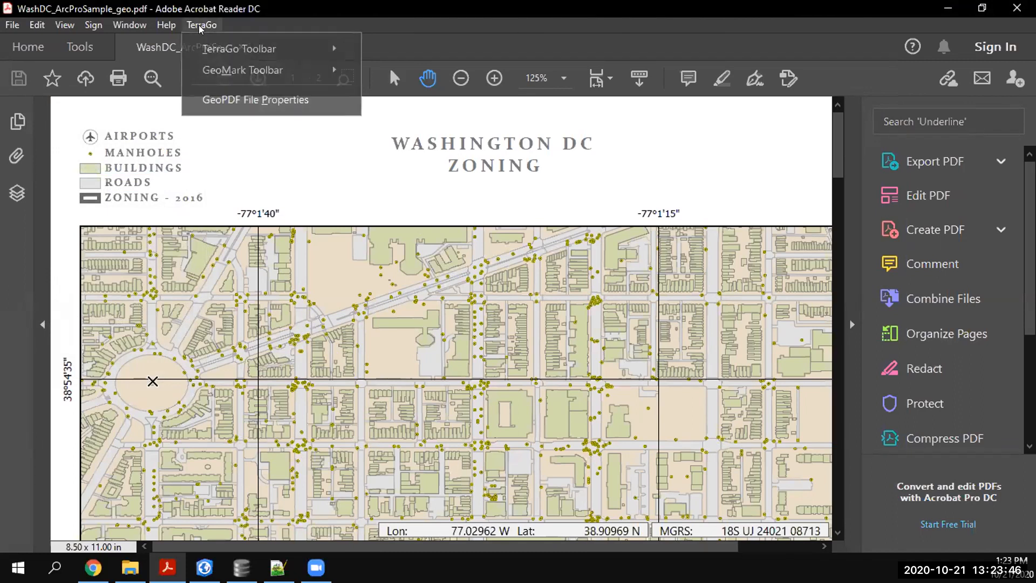
click(24, 125)
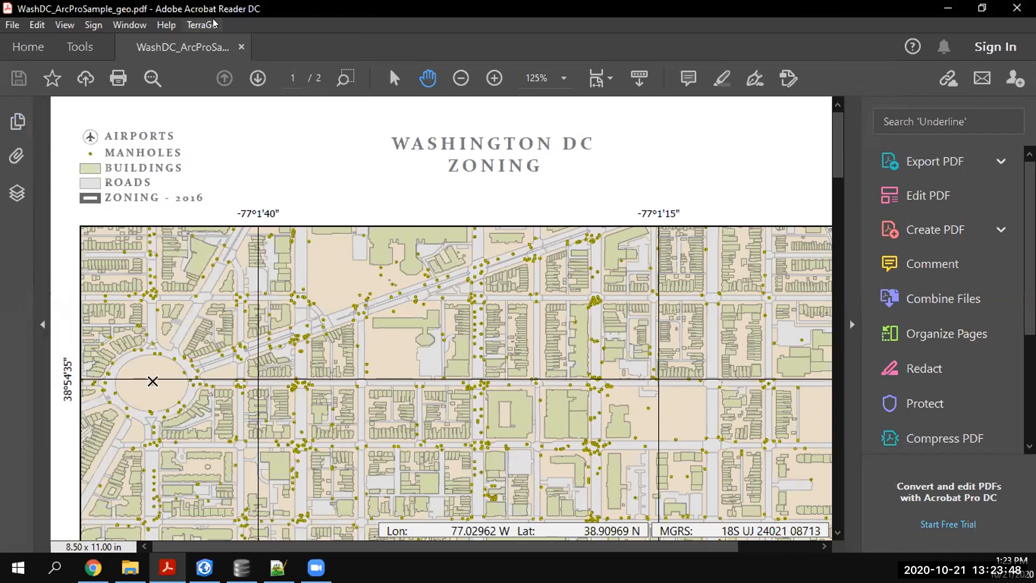
click(17, 125)
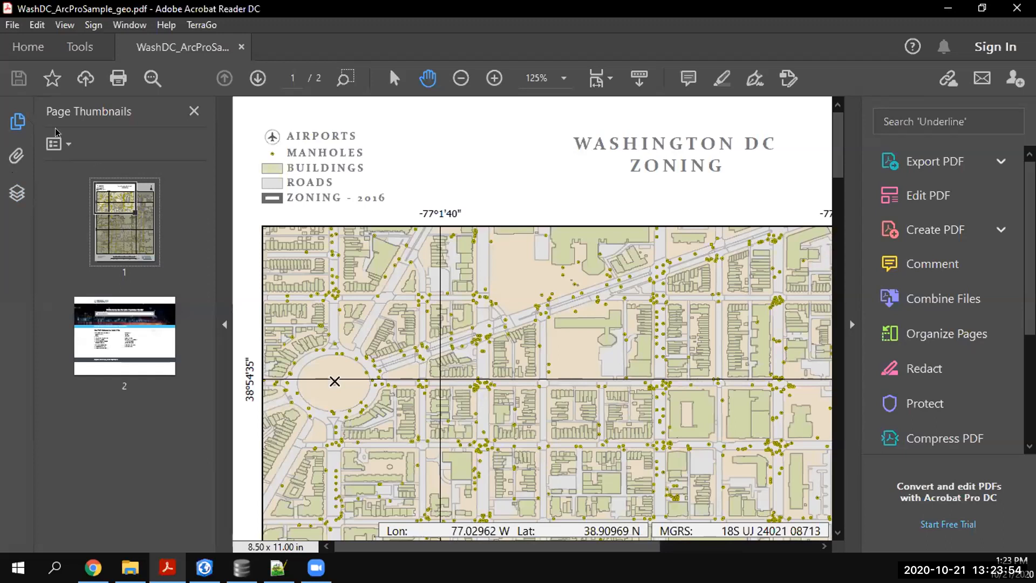
click(128, 255)
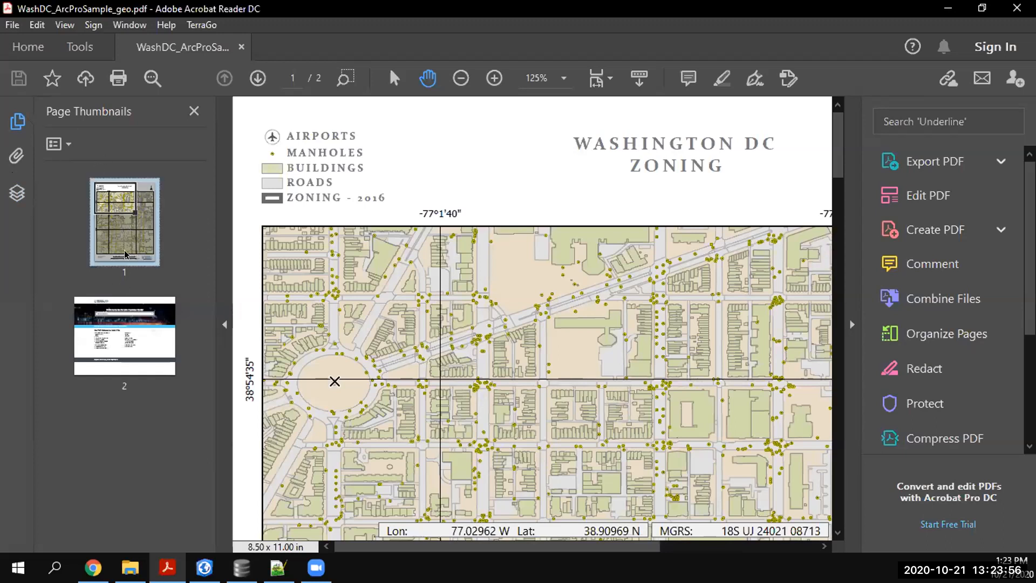
click(597, 78)
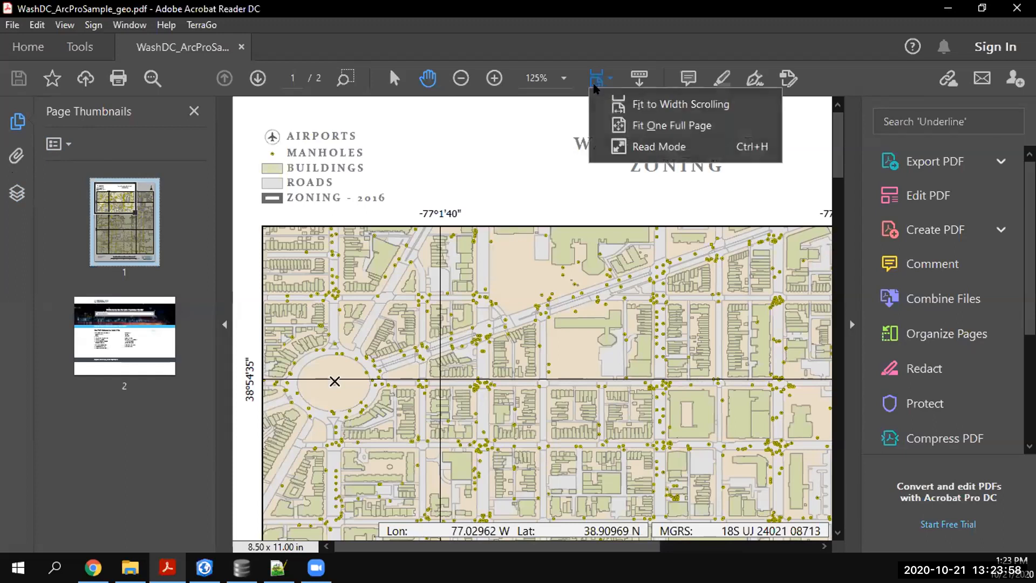
click(649, 126)
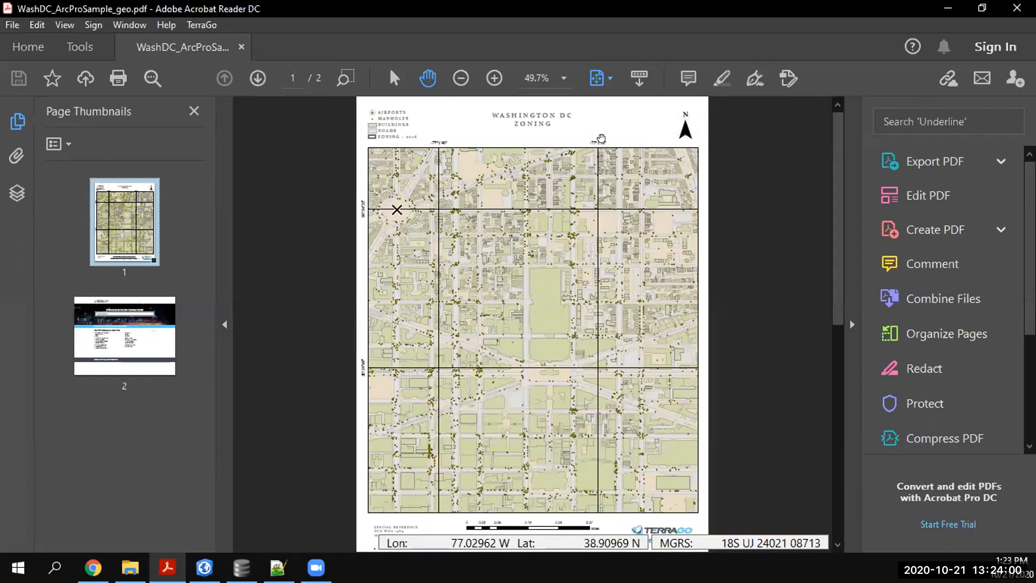
- Follow the Activating link on page 2 of the GeoPDF, skim the activation article in the browser, and return to the document
click(138, 339)
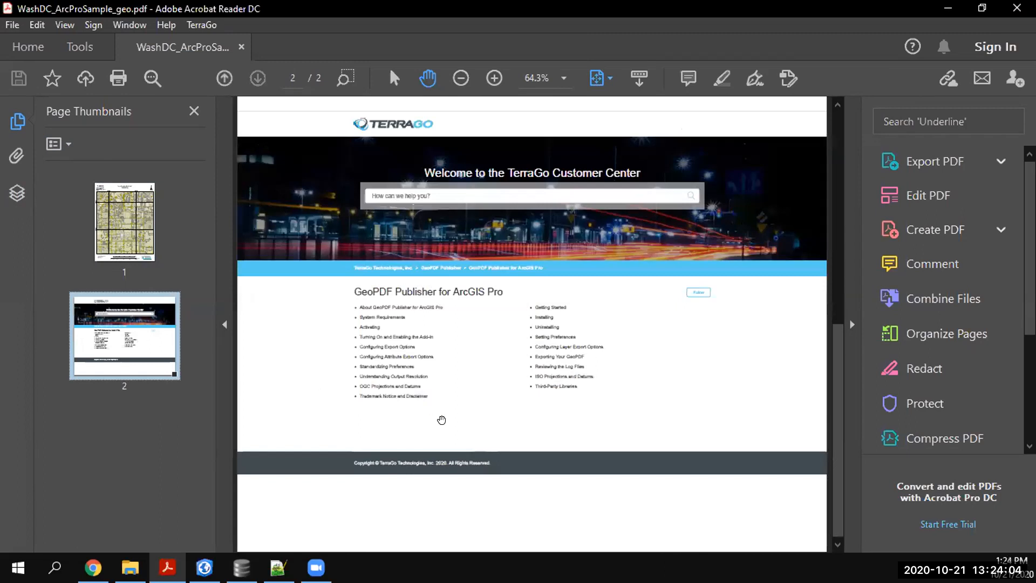
click(370, 330)
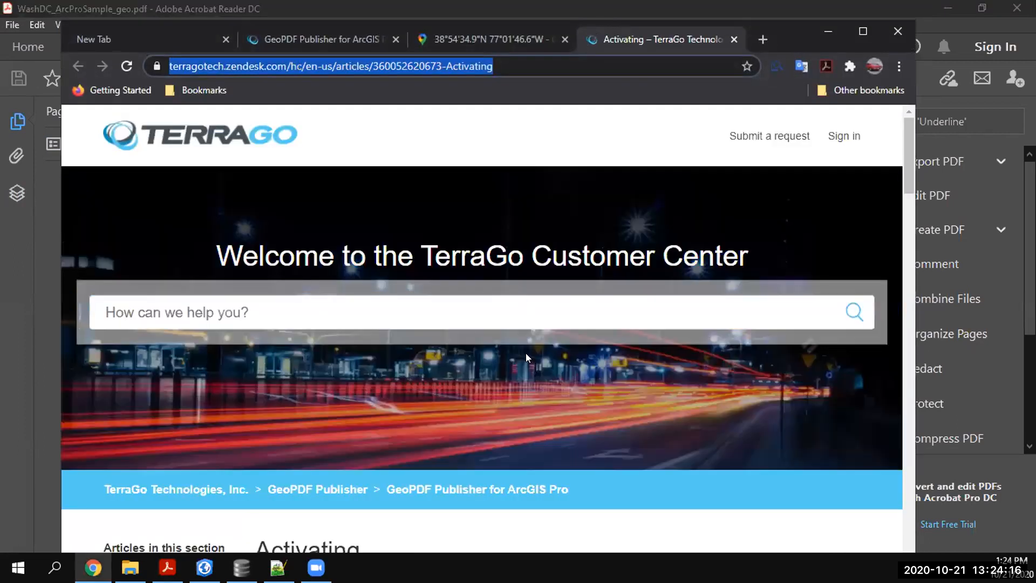
scroll(526, 355, down, 2)
scroll(525, 359, down, 8)
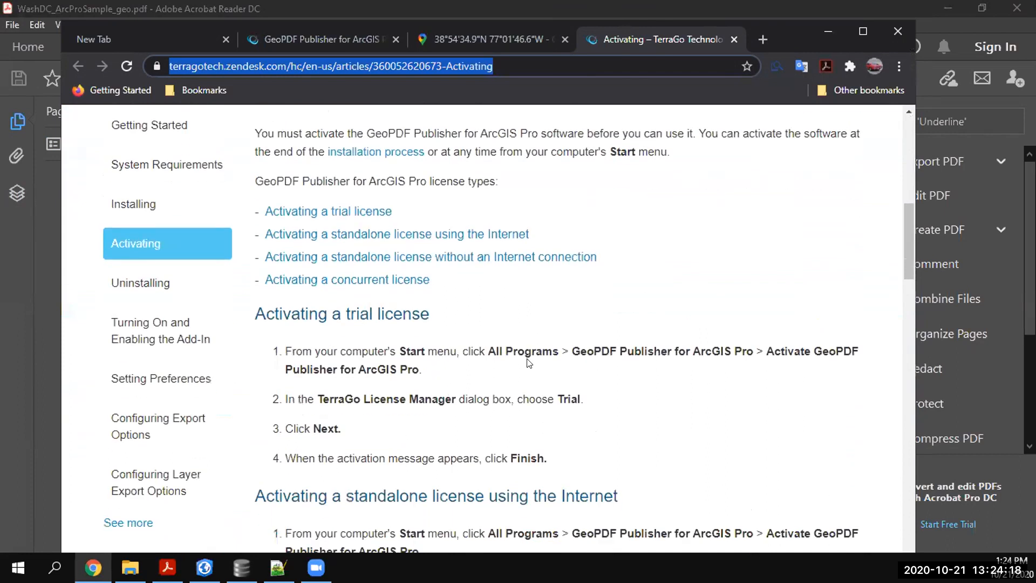
scroll(528, 363, up, 1)
scroll(527, 362, up, 5)
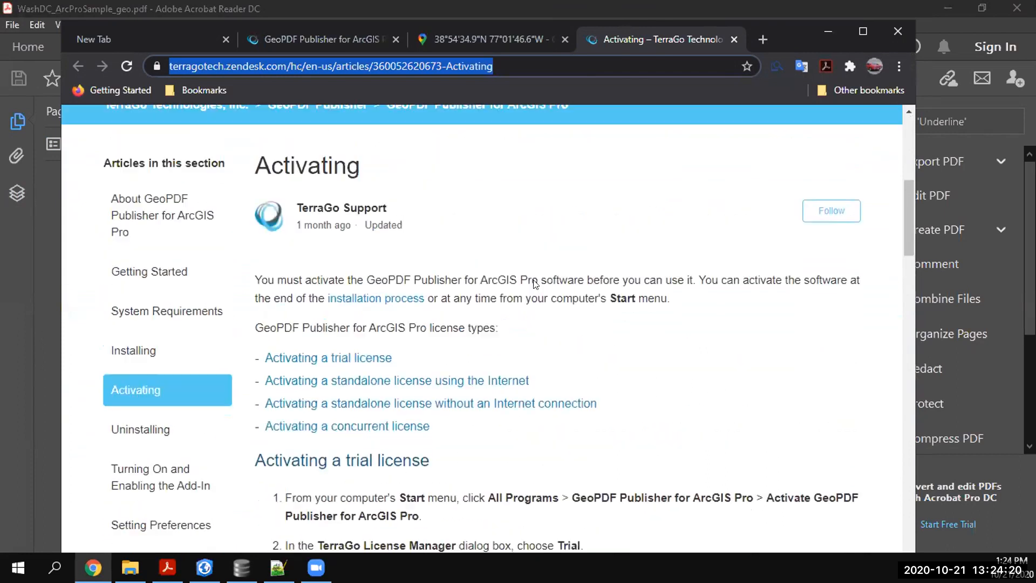
click(837, 32)
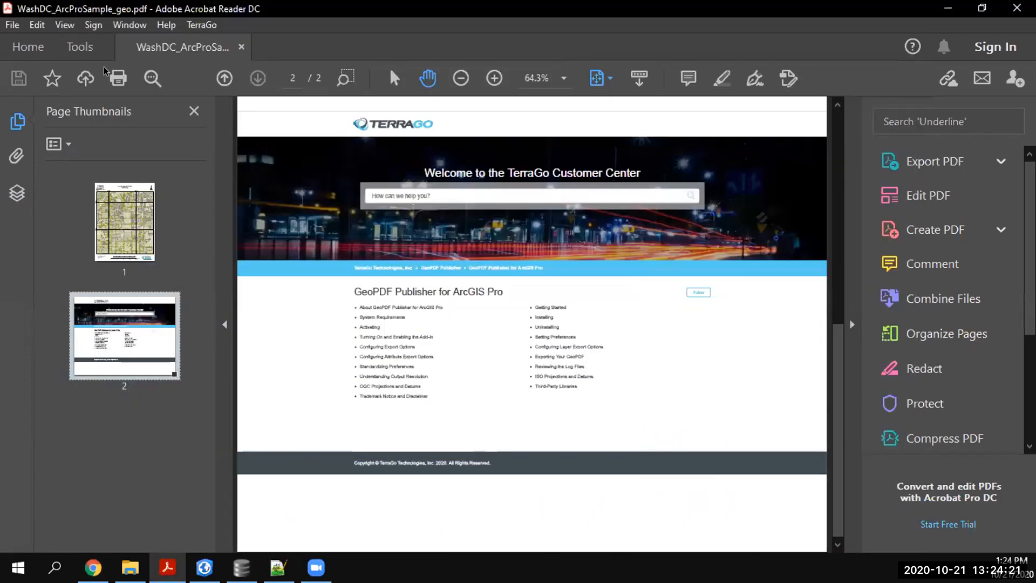
- Check the GeoPDF's attachments, return to map page 1, and select the embedded Map Frame.gpkg file
click(16, 157)
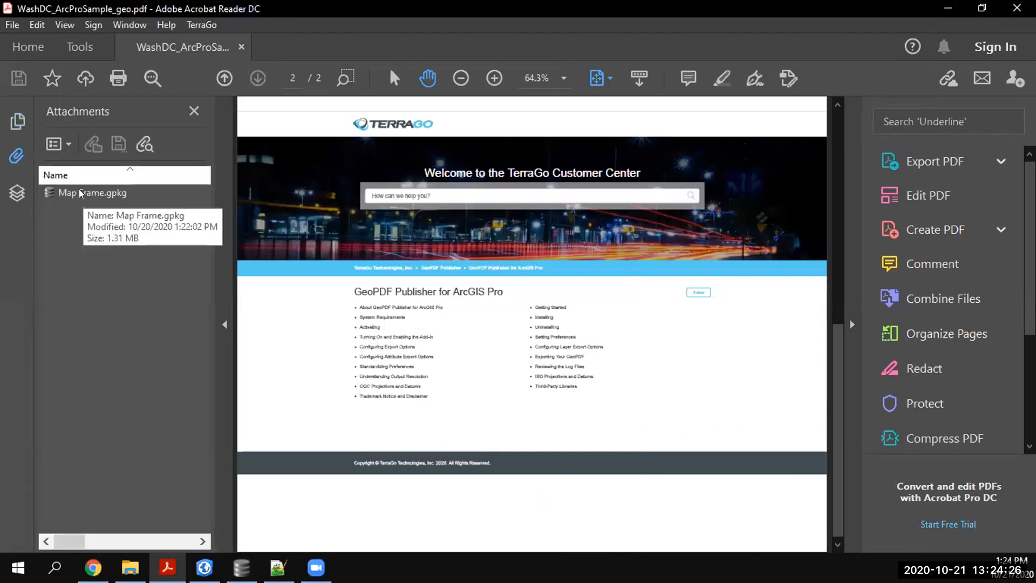
click(17, 120)
click(111, 216)
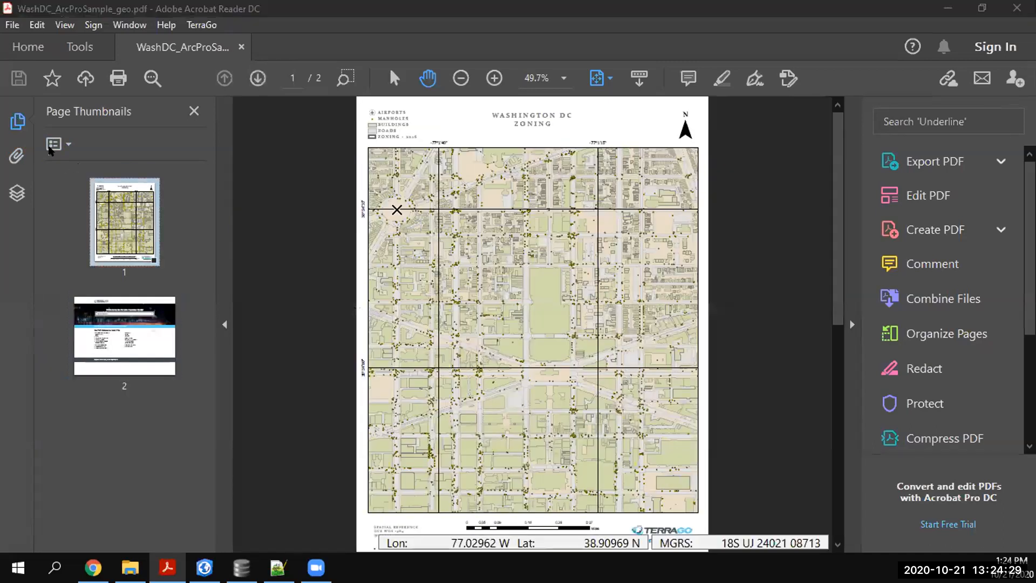
click(17, 156)
click(51, 195)
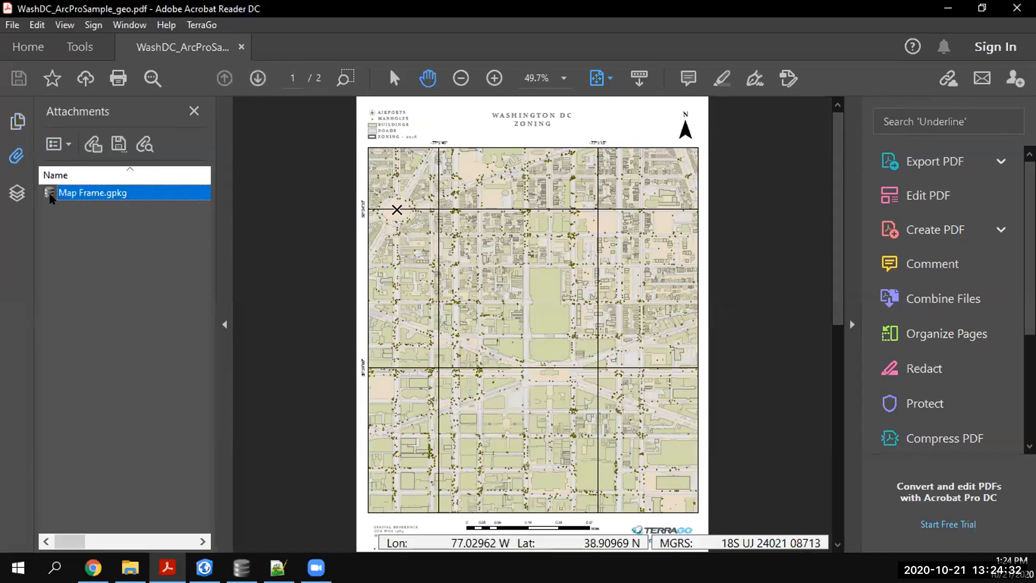
- Open the embedded Map Frame.gpkg in DB Browser for SQLite and expand the fields of the Buildings and Manholes tables
double_click(50, 196)
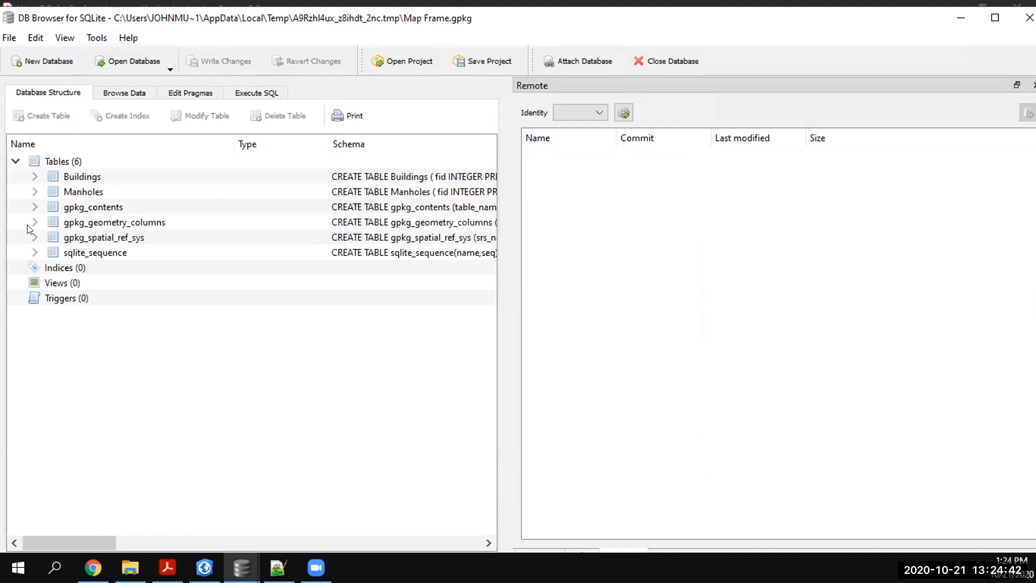
click(35, 177)
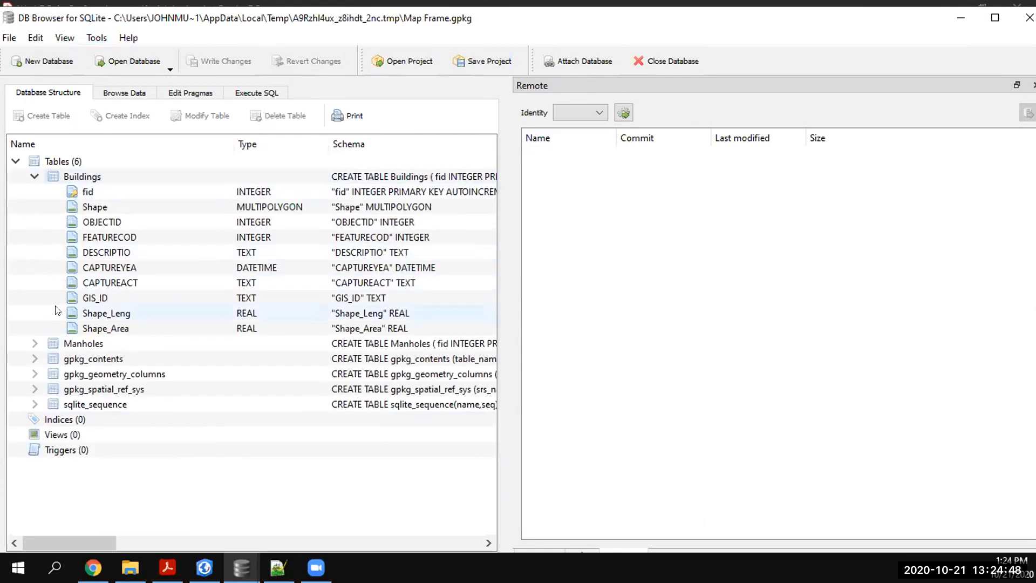
click(34, 344)
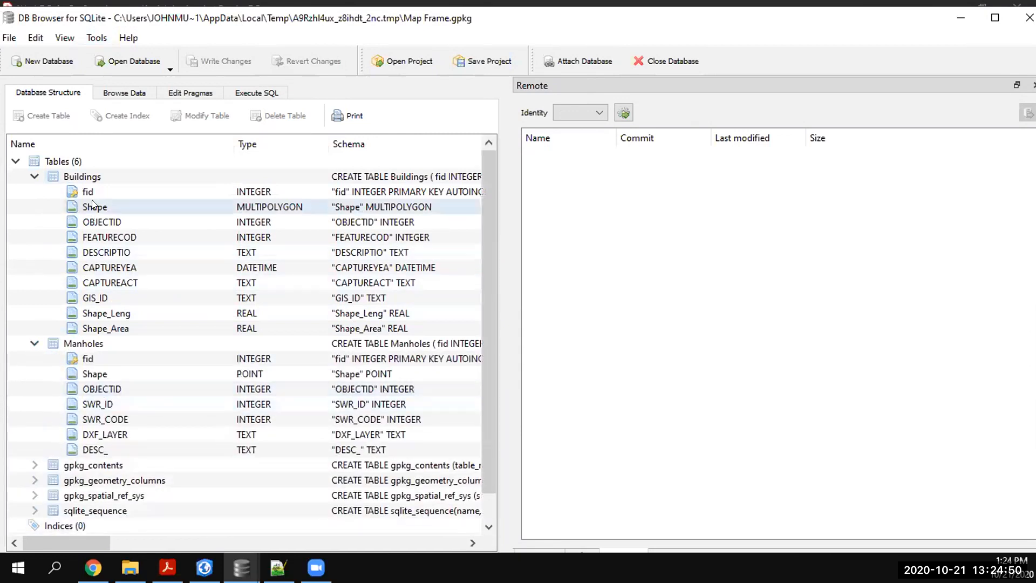
- Browse through the records of the Buildings table and close the database browser
click(125, 94)
scroll(202, 338, down, 20)
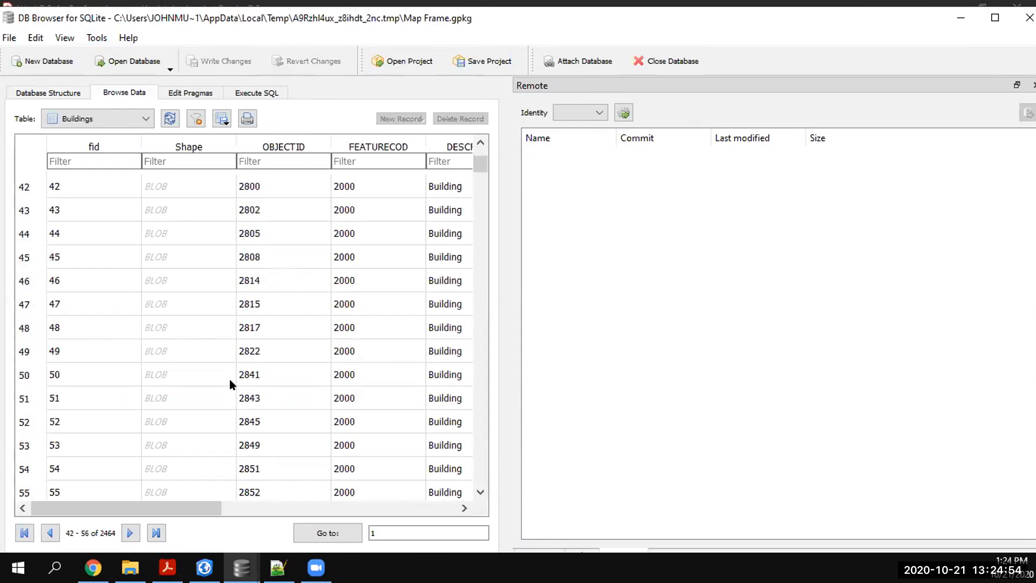
scroll(233, 409, up, 20)
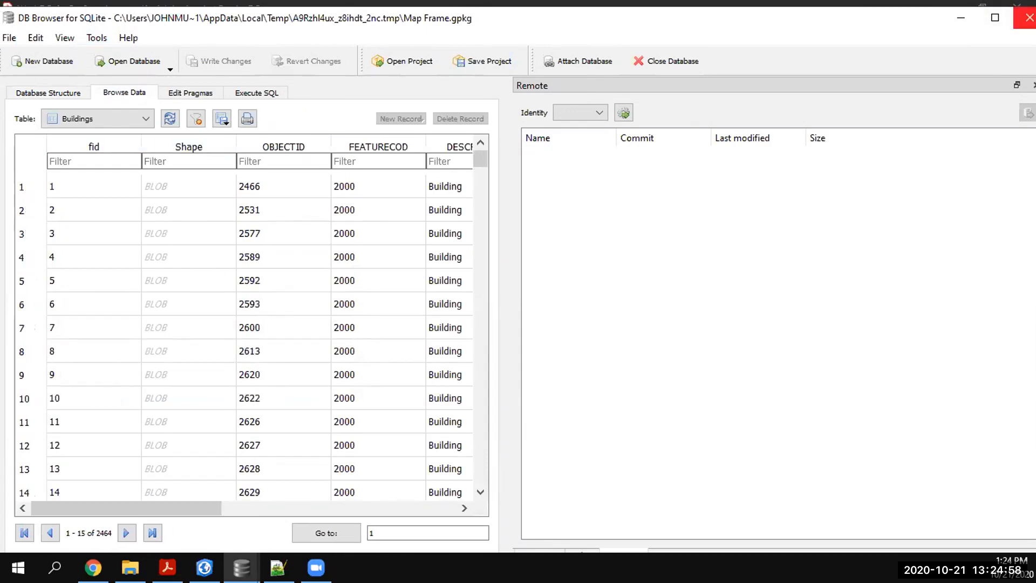
click(1028, 18)
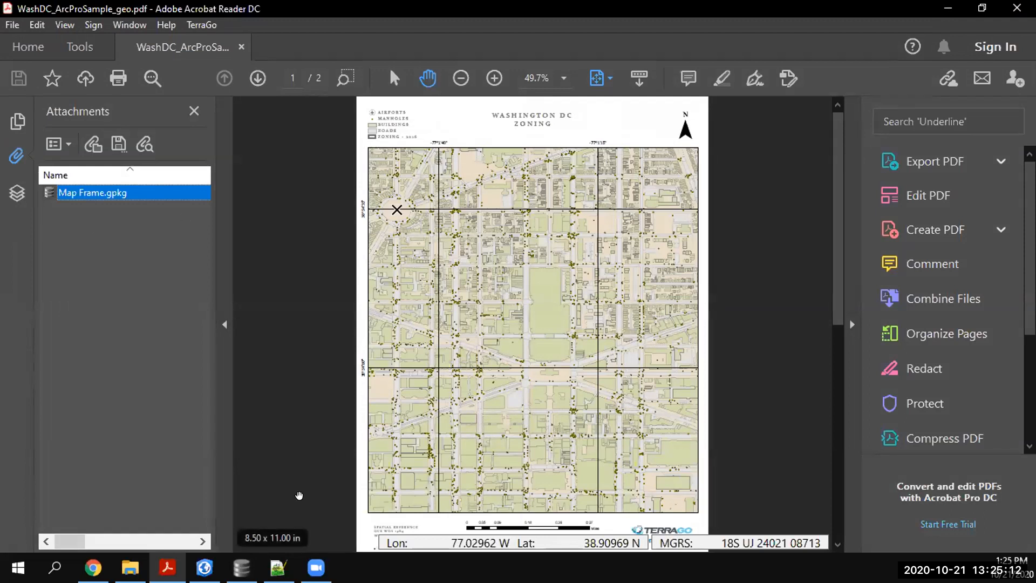
- Show the GeoPDF's layer list and turn on the Zoning - 2016 layer on page 1
click(16, 195)
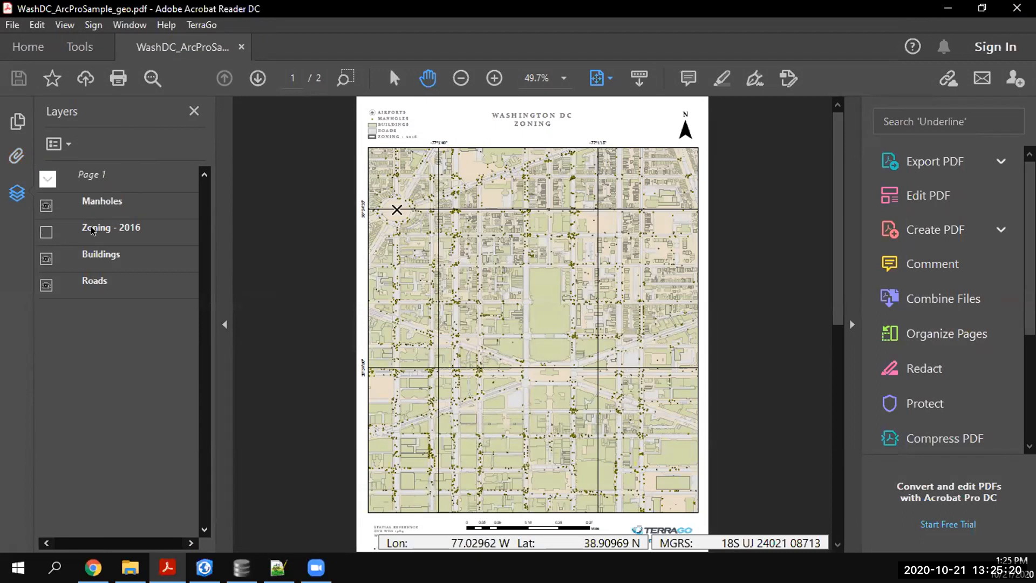
click(46, 233)
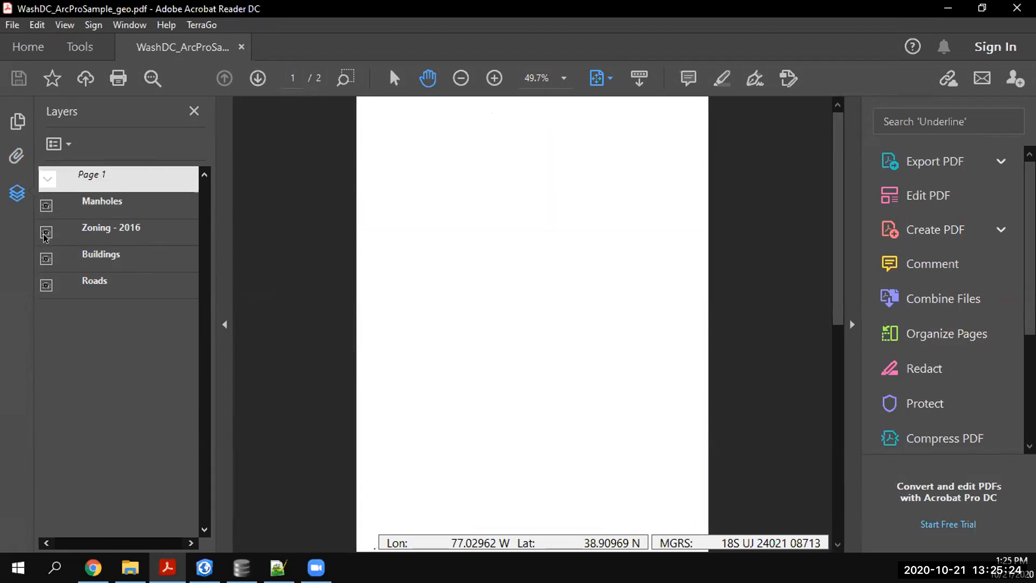
click(43, 210)
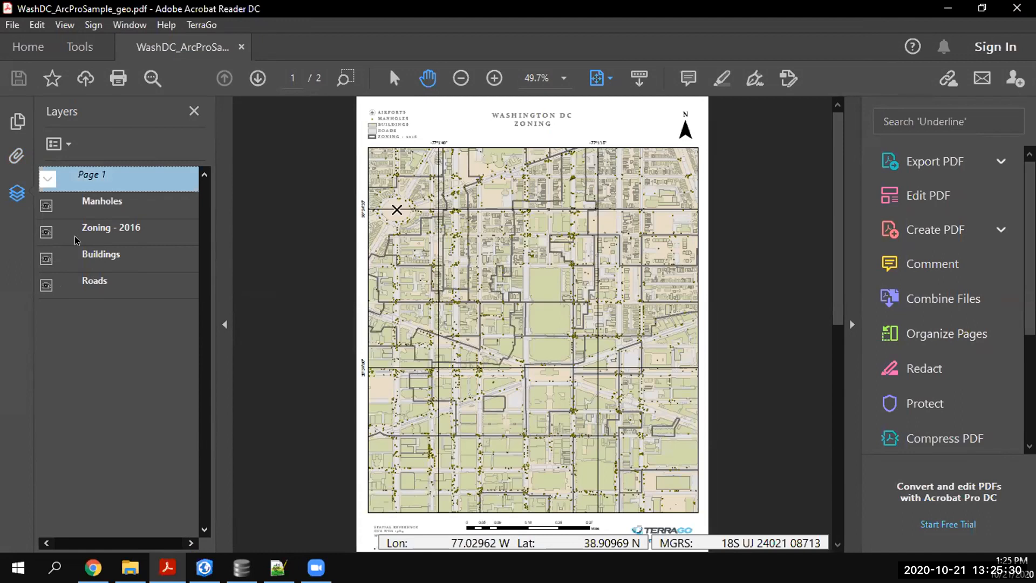
- Minimize the GeoPDF to return to the ArcGIS Pro layout and review the TerraGo GeoPDF publishing options
click(948, 8)
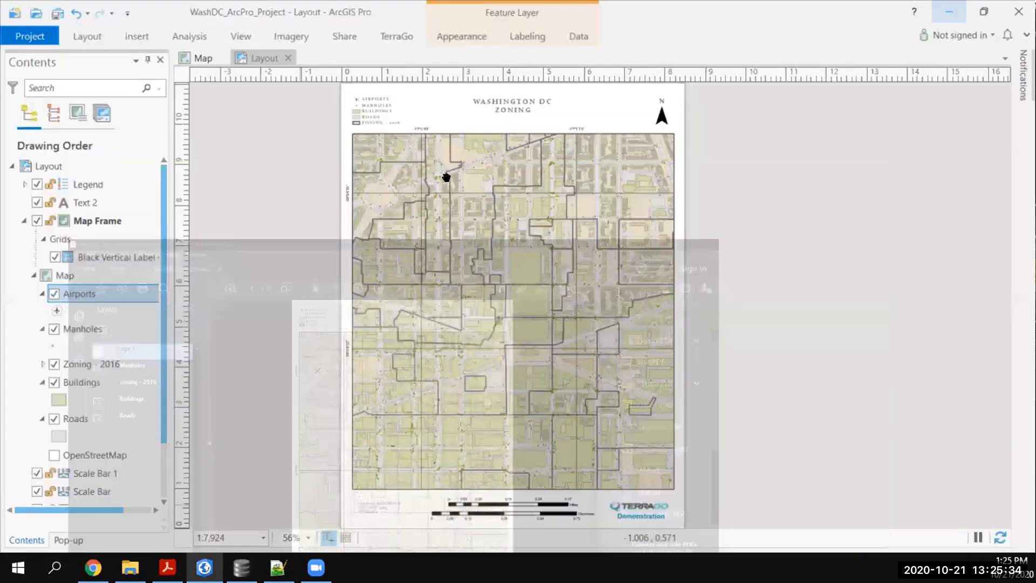
click(400, 36)
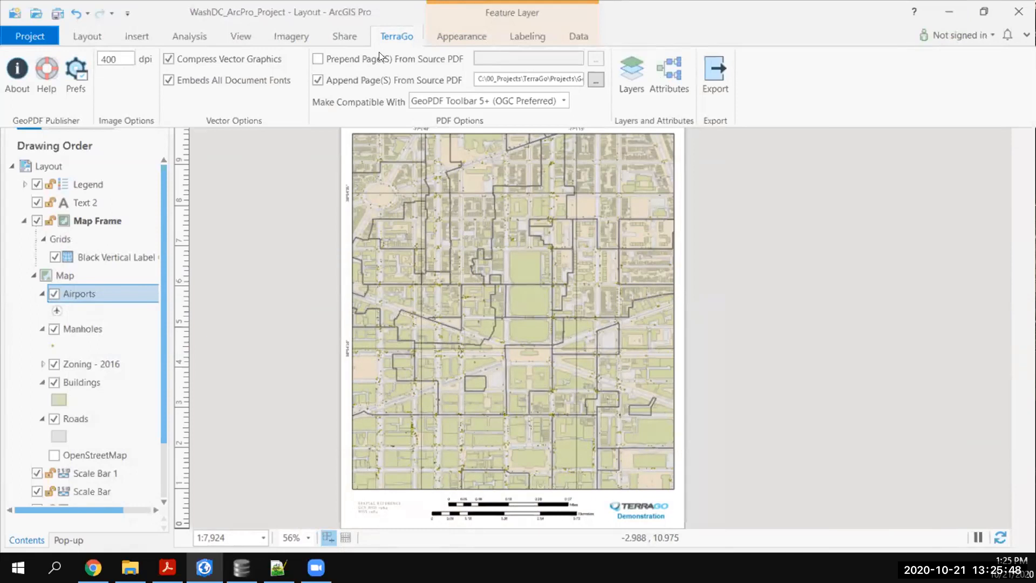
mouse_move(316, 568)
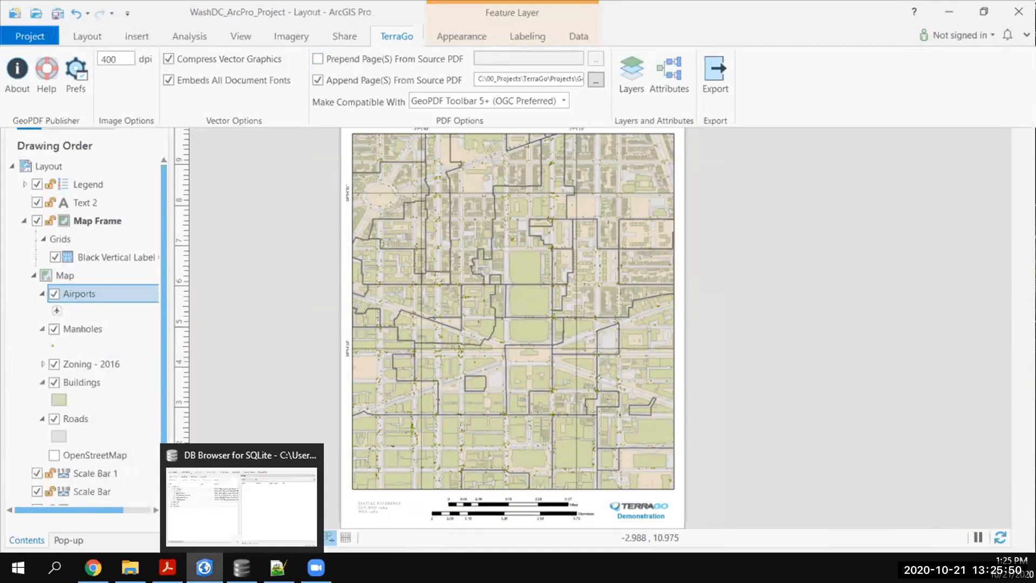
mouse_move(278, 568)
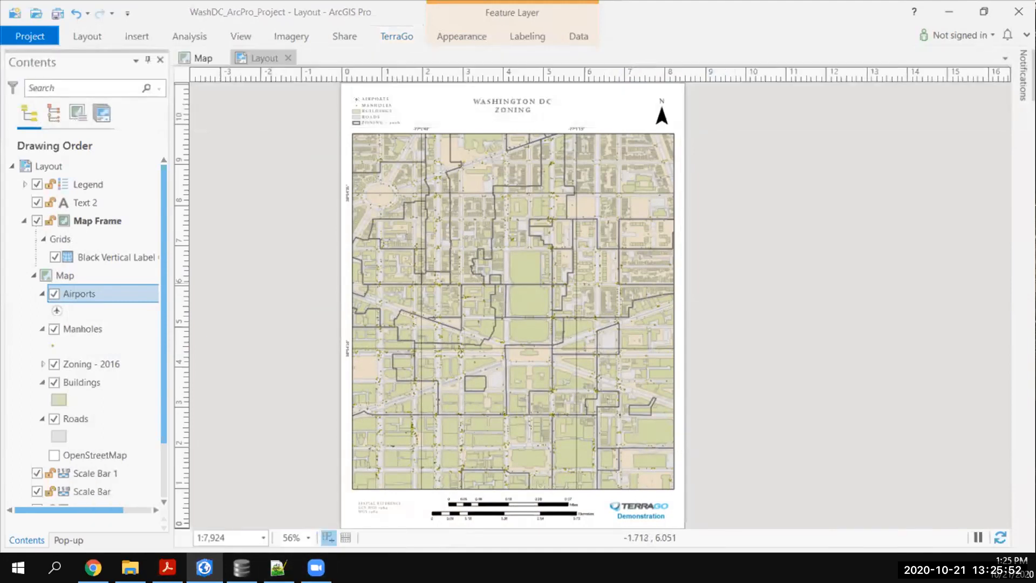